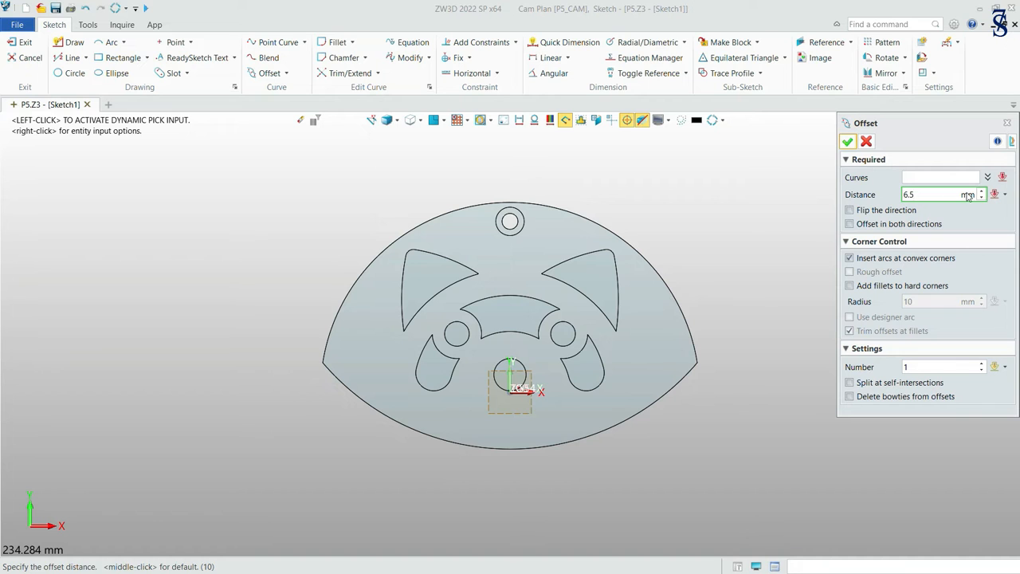
Offset the outer edge of the left ear outward by 6.5 mm.
{"action": "left_click", "coordinate": [938, 177]}
{"action": "left_click", "coordinate": [402, 281]}
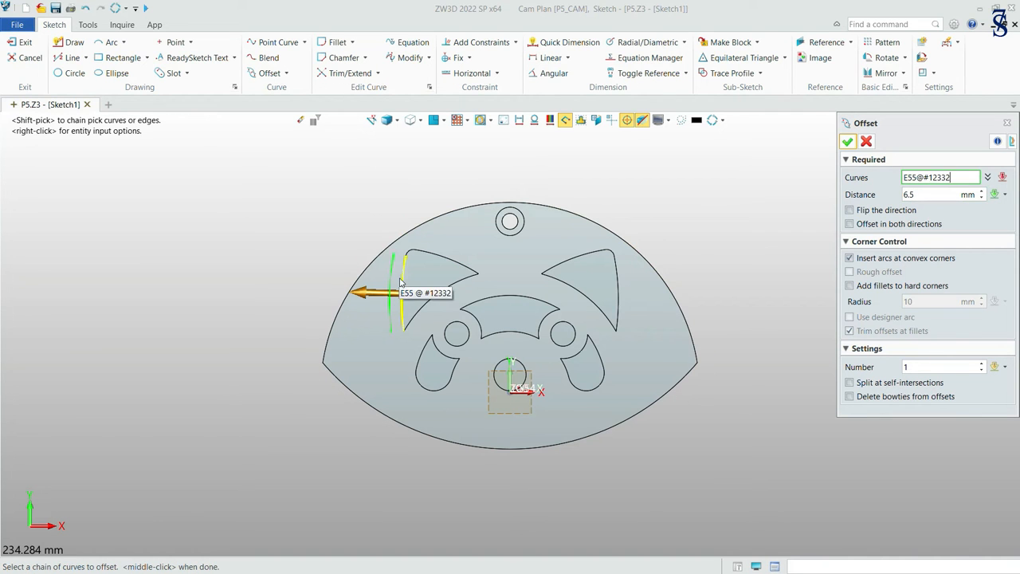
{"action": "left_click", "coordinate": [848, 141]}
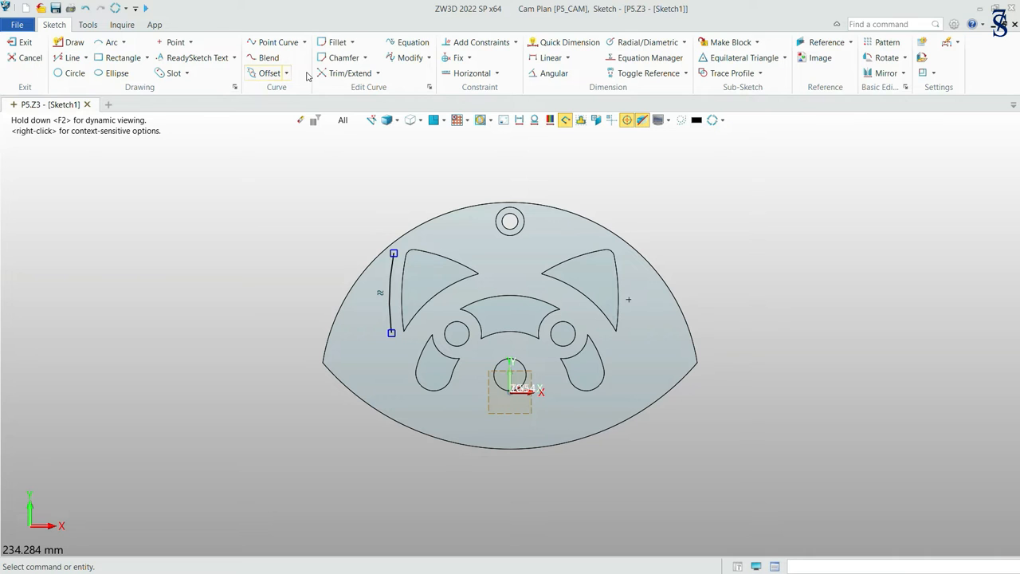
Extend both ends of the offset ear arc beyond the part outline with Trim/Extend, using the Arc extension.
{"action": "left_click", "coordinate": [379, 73]}
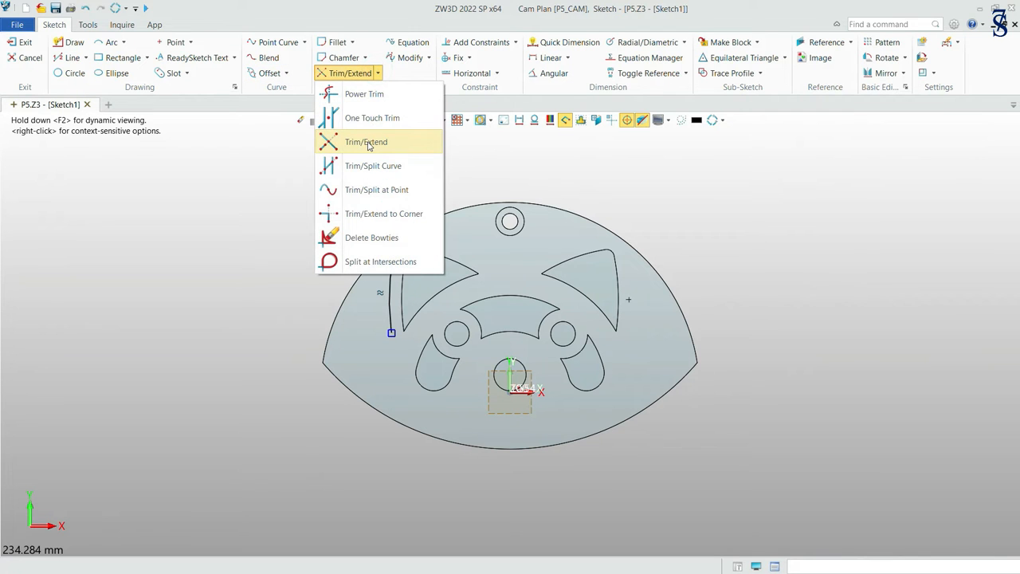
{"action": "left_click", "coordinate": [369, 144]}
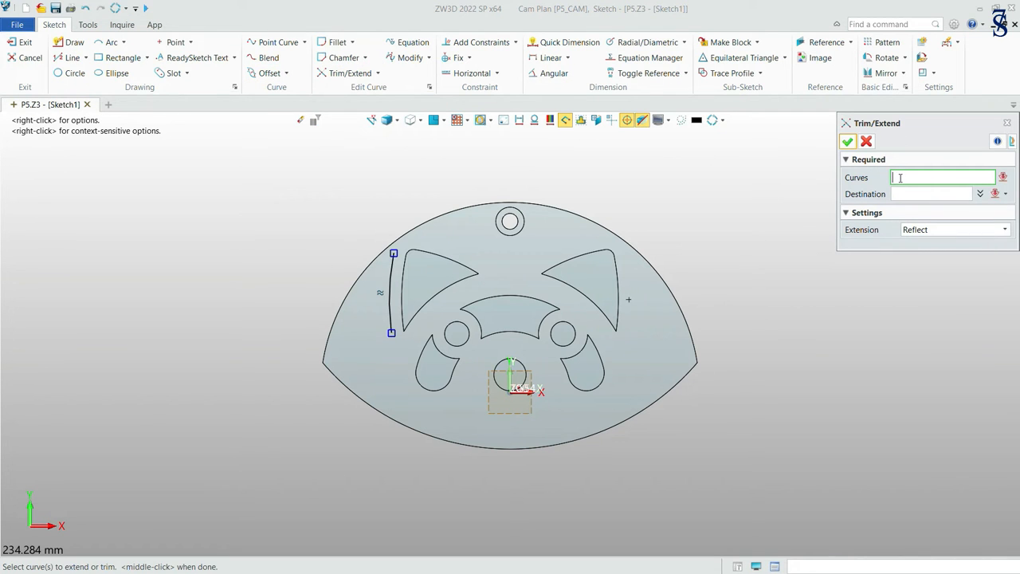
{"action": "left_click", "coordinate": [396, 275]}
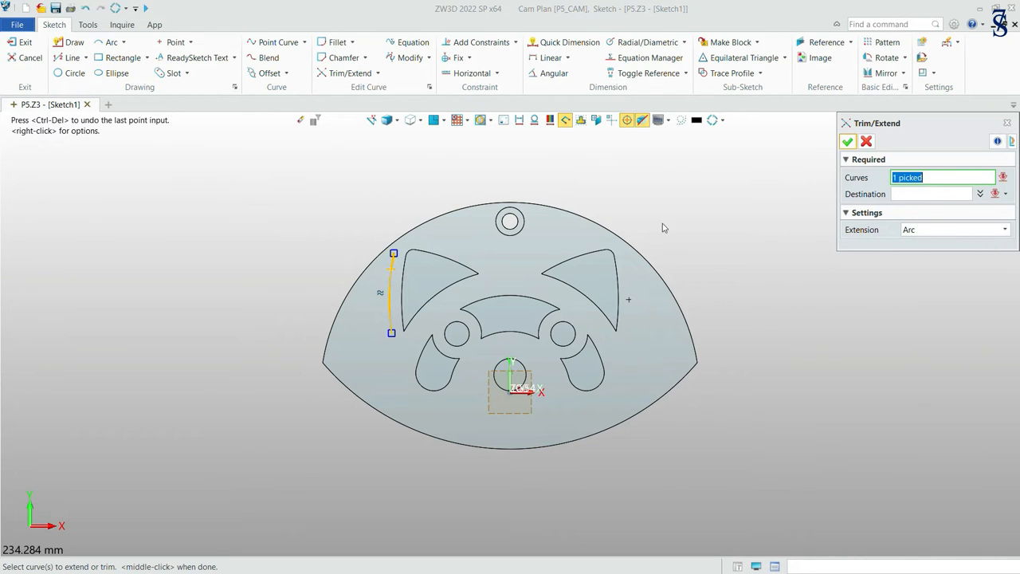
{"action": "left_click", "coordinate": [882, 196]}
{"action": "left_click", "coordinate": [401, 201]}
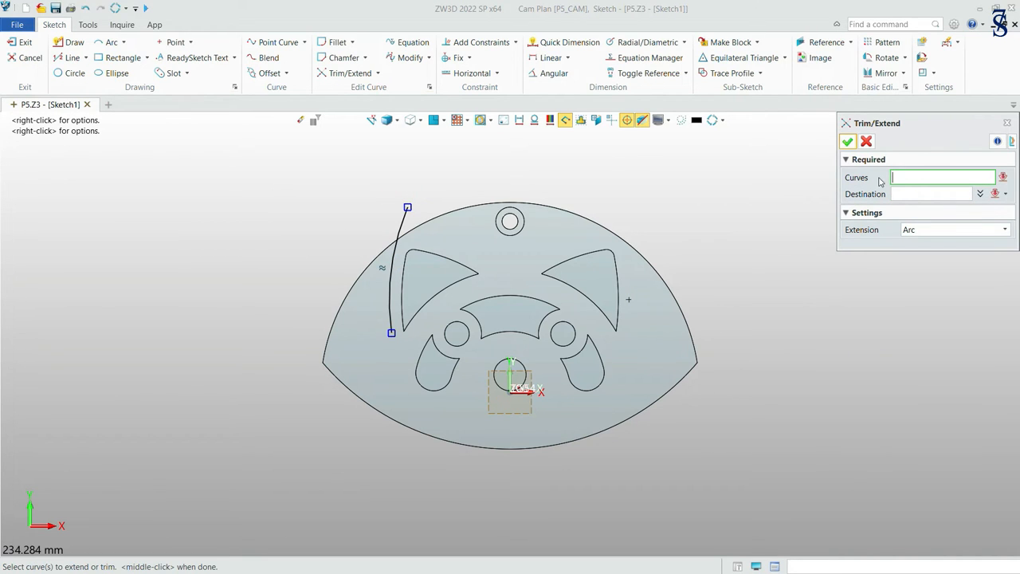
{"action": "left_click", "coordinate": [390, 306]}
{"action": "left_click", "coordinate": [902, 196]}
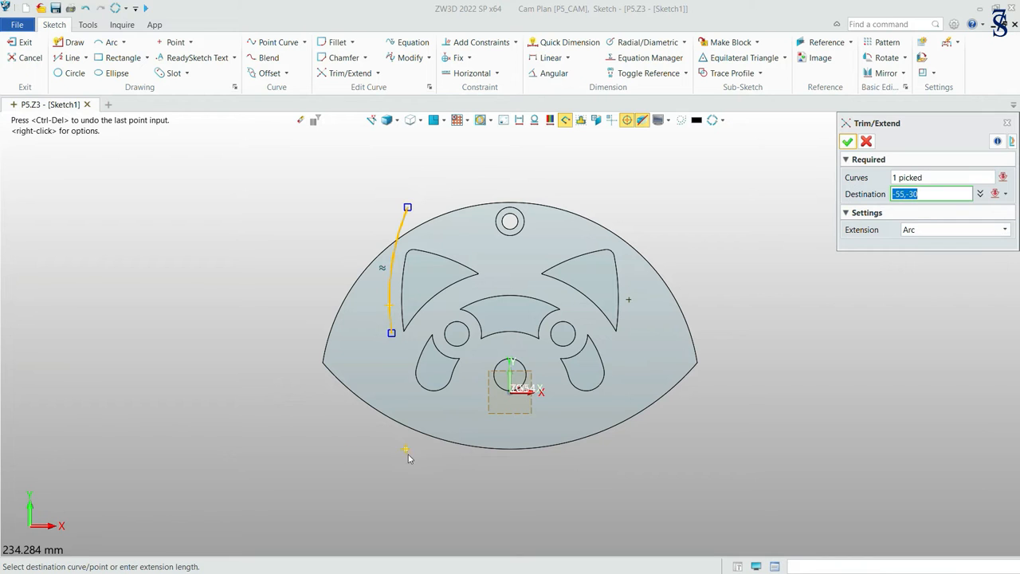
{"action": "left_click", "coordinate": [452, 475]}
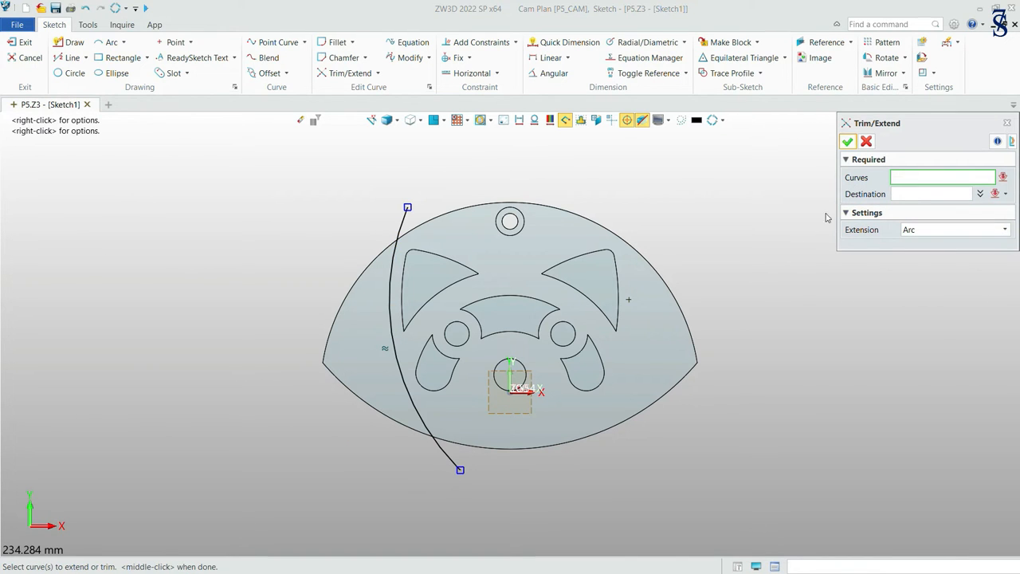
{"action": "left_click", "coordinate": [848, 143]}
Offset the extended arc outward by 5 mm, away from the ear.
{"action": "left_click", "coordinate": [267, 74]}
{"action": "left_click", "coordinate": [919, 196]}
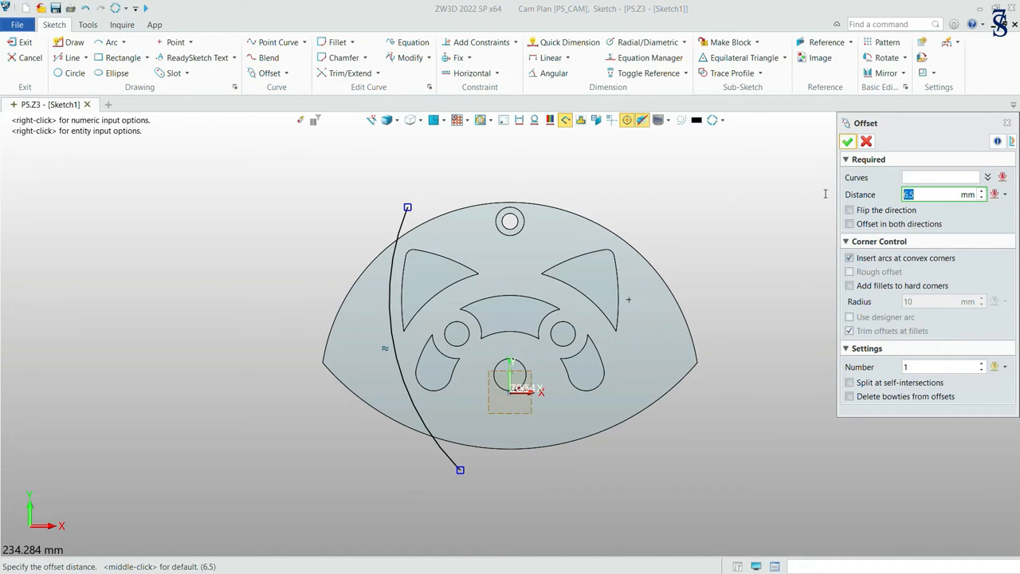
{"action": "key", "text": "Return"}
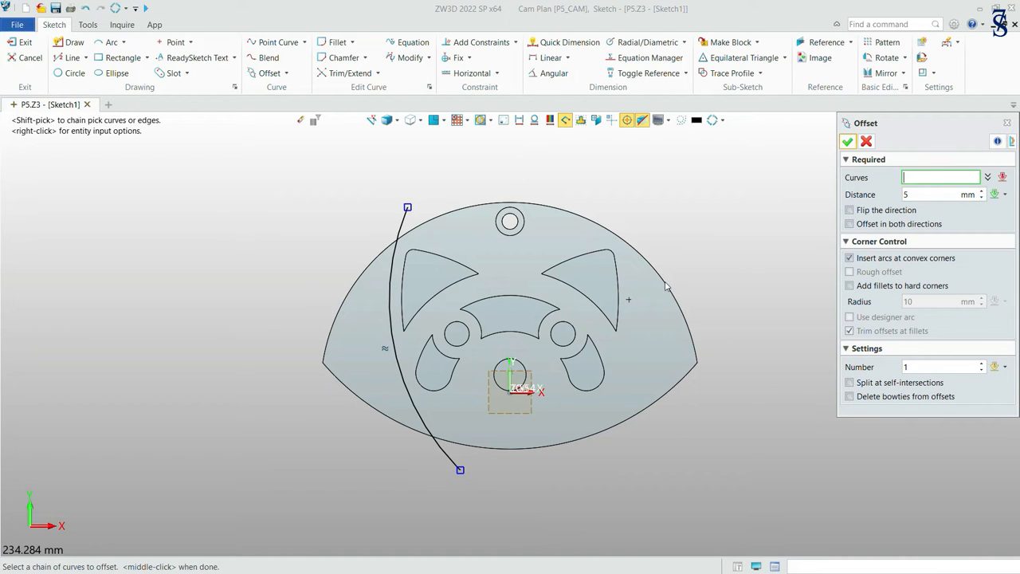
{"action": "left_click", "coordinate": [390, 277]}
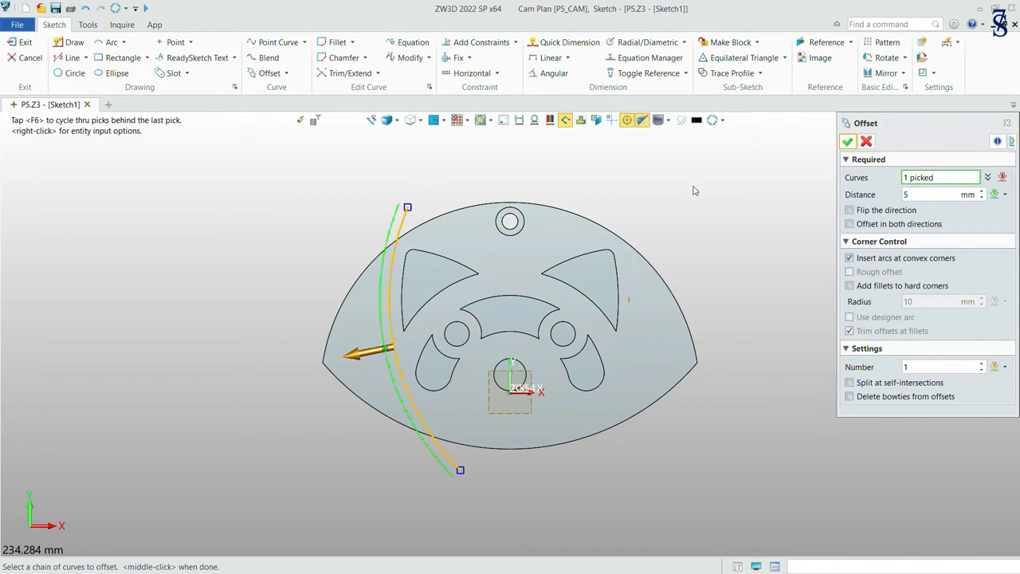
{"action": "left_click", "coordinate": [845, 142]}
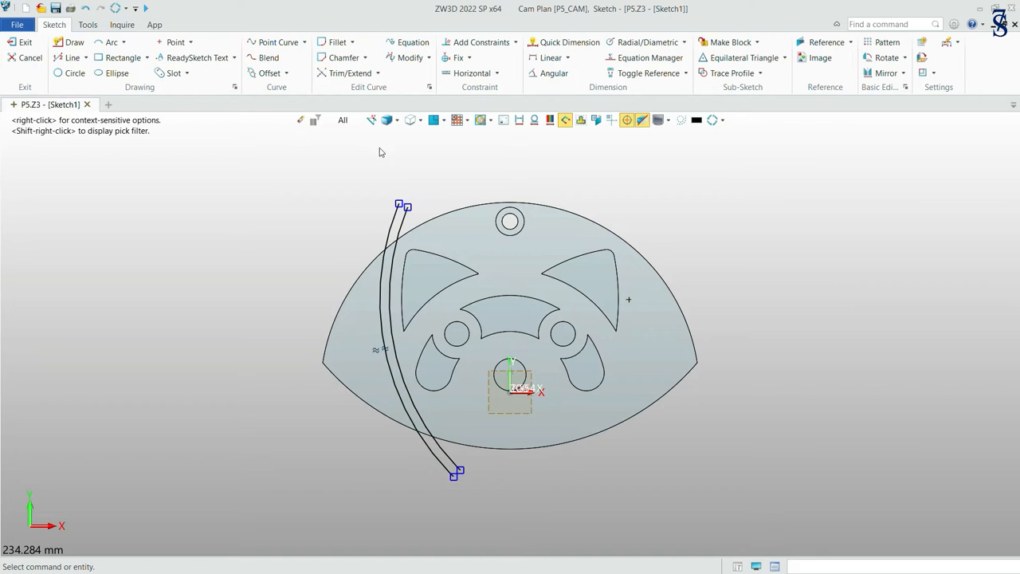
Add three more arcs toward the part's left corner, each offset 5 mm from the previous outermost arc.
{"action": "left_click", "coordinate": [268, 72]}
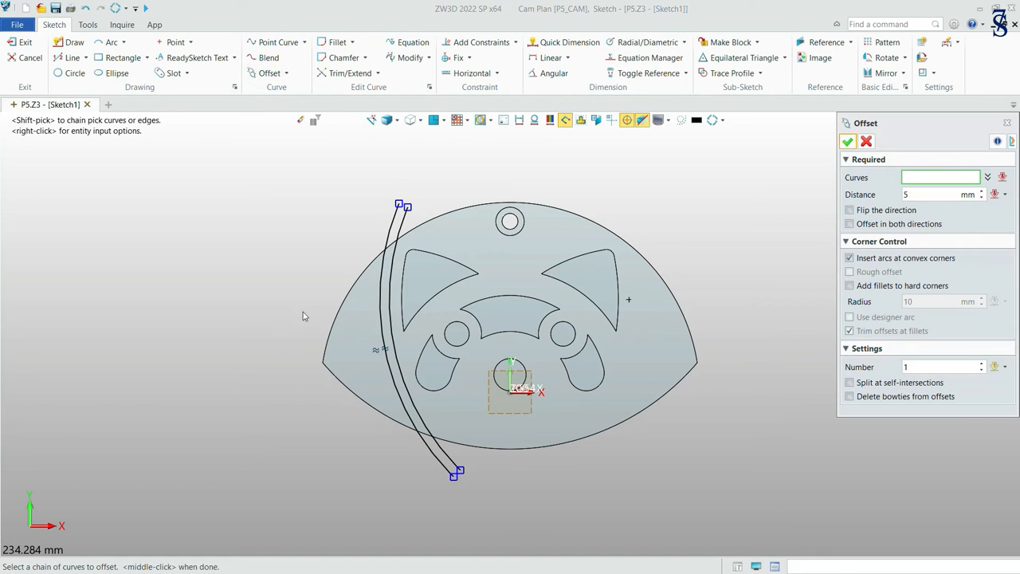
{"action": "left_click", "coordinate": [383, 319]}
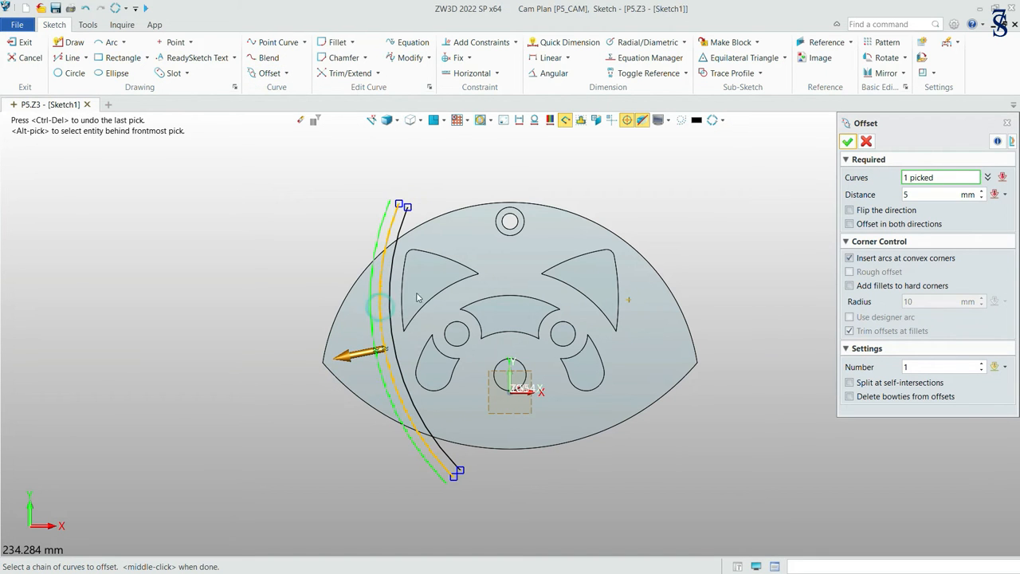
{"action": "left_click", "coordinate": [848, 141]}
{"action": "left_click", "coordinate": [267, 73]}
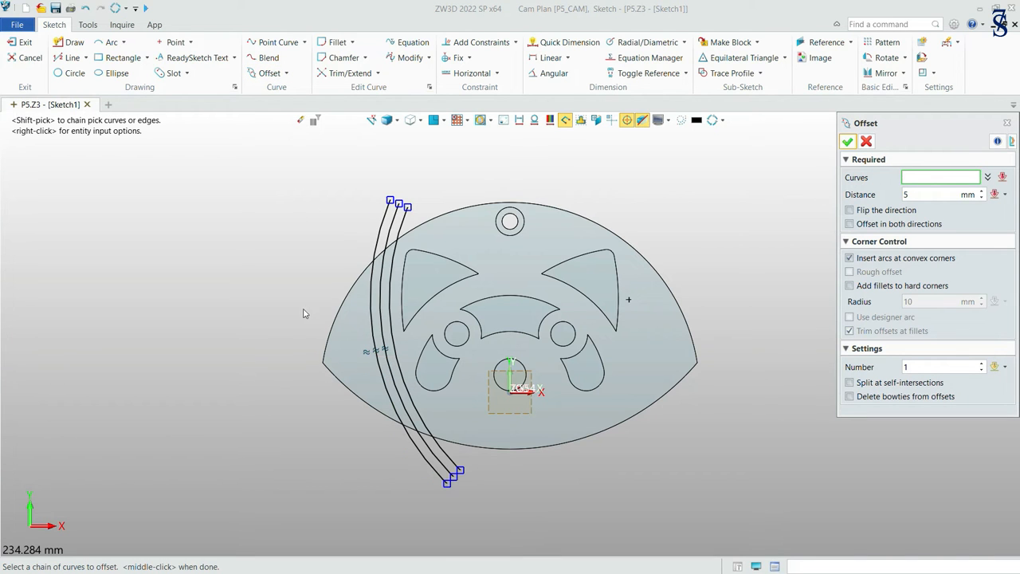
{"action": "left_click", "coordinate": [374, 319]}
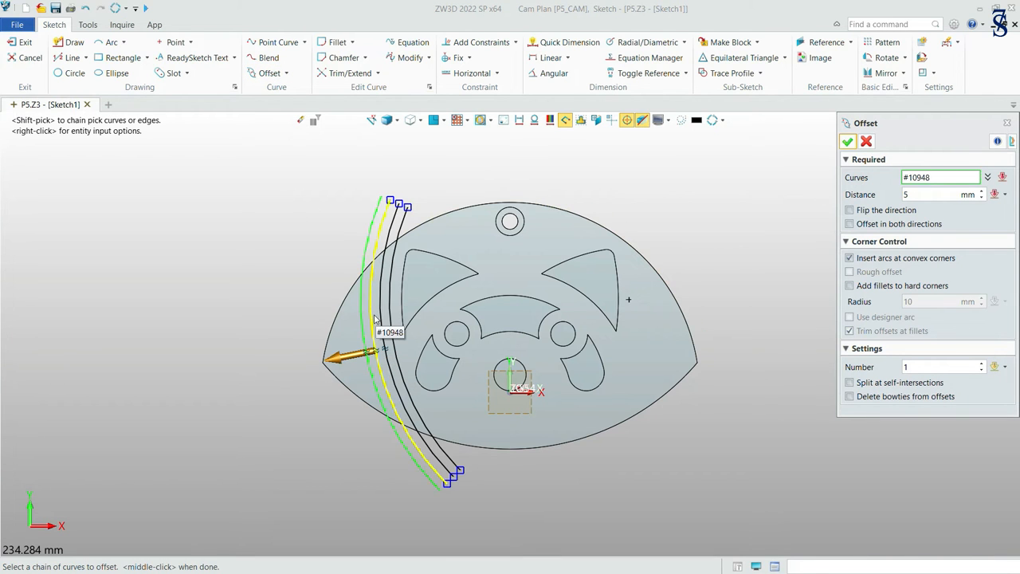
{"action": "left_click", "coordinate": [847, 141]}
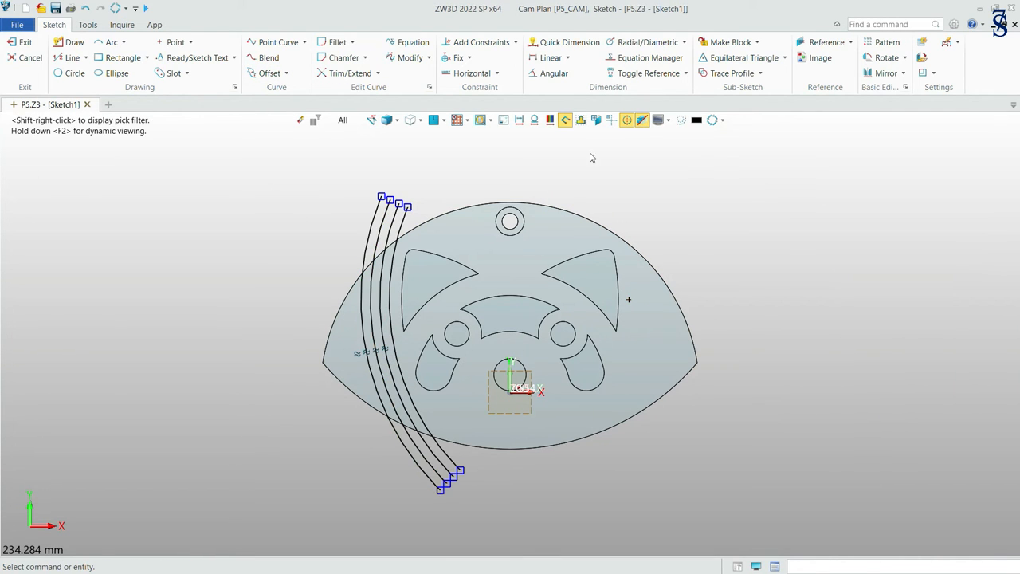
{"action": "left_click", "coordinate": [271, 73]}
{"action": "left_click", "coordinate": [364, 341]}
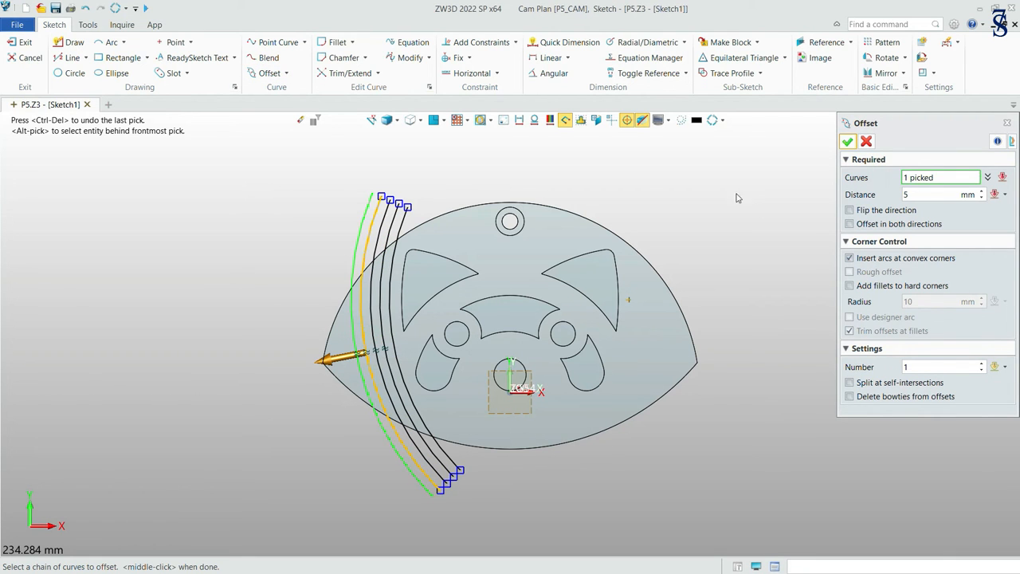
{"action": "left_click", "coordinate": [847, 142]}
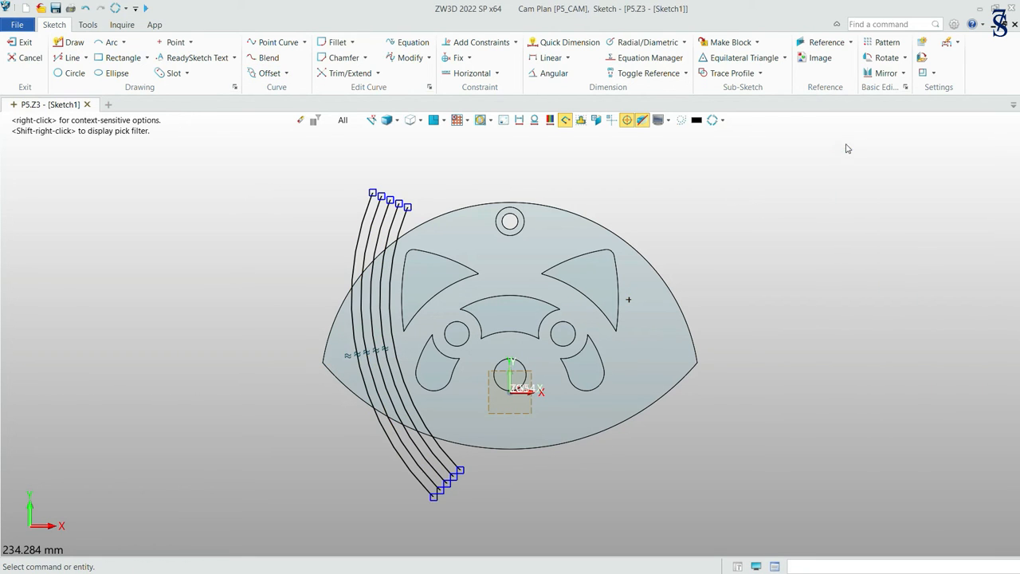
Continue the series with three further 5 mm offsets until eight arcs span the part's left corner.
{"action": "left_click", "coordinate": [268, 72]}
{"action": "left_click", "coordinate": [355, 342]}
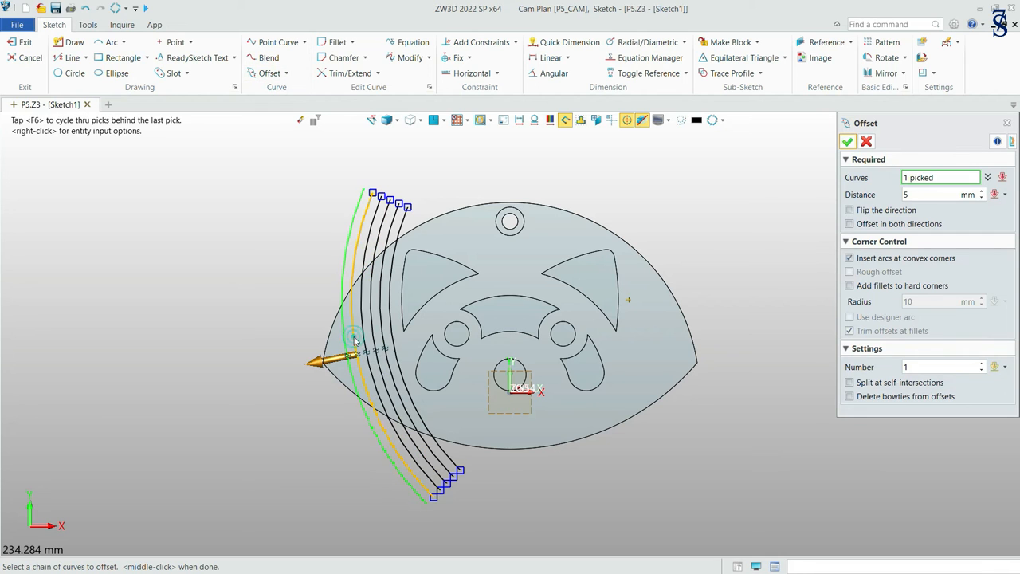
{"action": "left_click", "coordinate": [847, 141]}
{"action": "left_click", "coordinate": [268, 73]}
{"action": "left_click", "coordinate": [345, 343]}
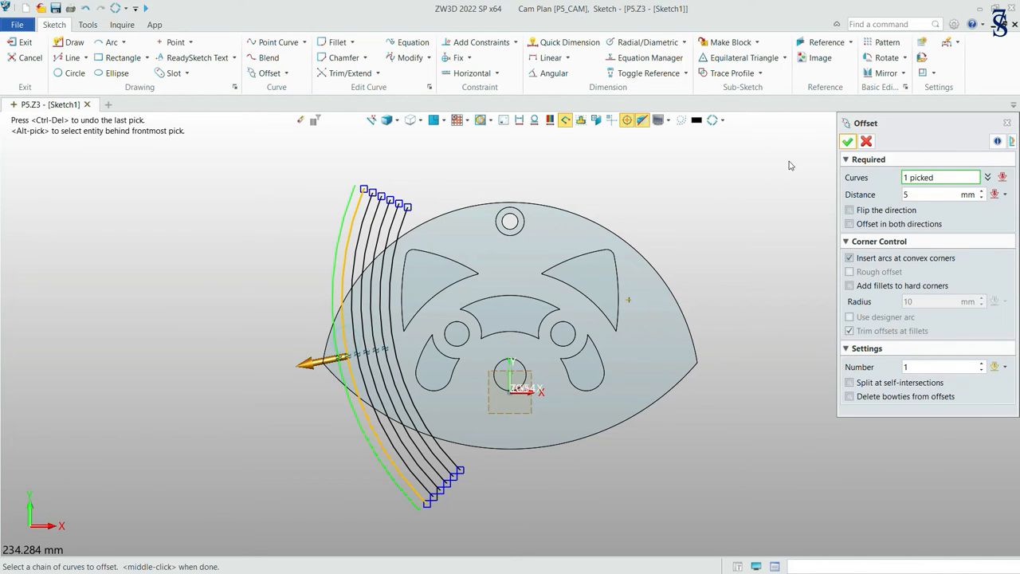
{"action": "left_click", "coordinate": [848, 142]}
{"action": "left_click", "coordinate": [343, 354]}
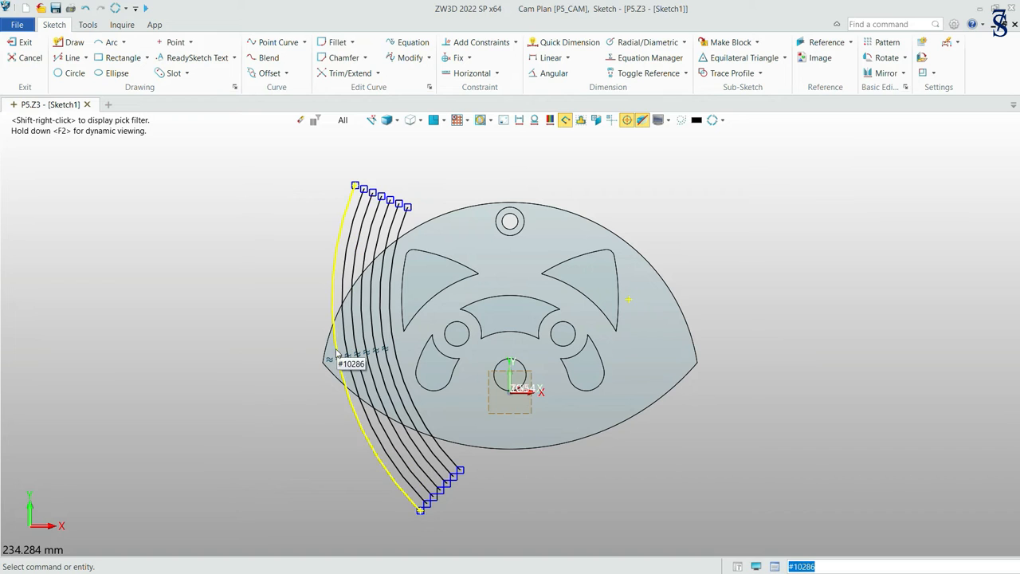
{"action": "left_click", "coordinate": [269, 72]}
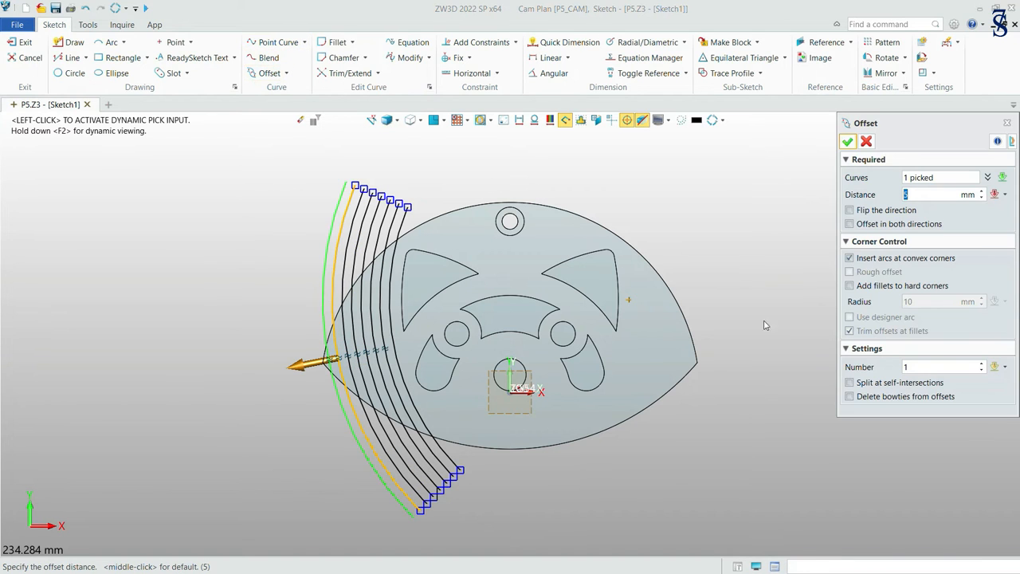
{"action": "left_click", "coordinate": [848, 142]}
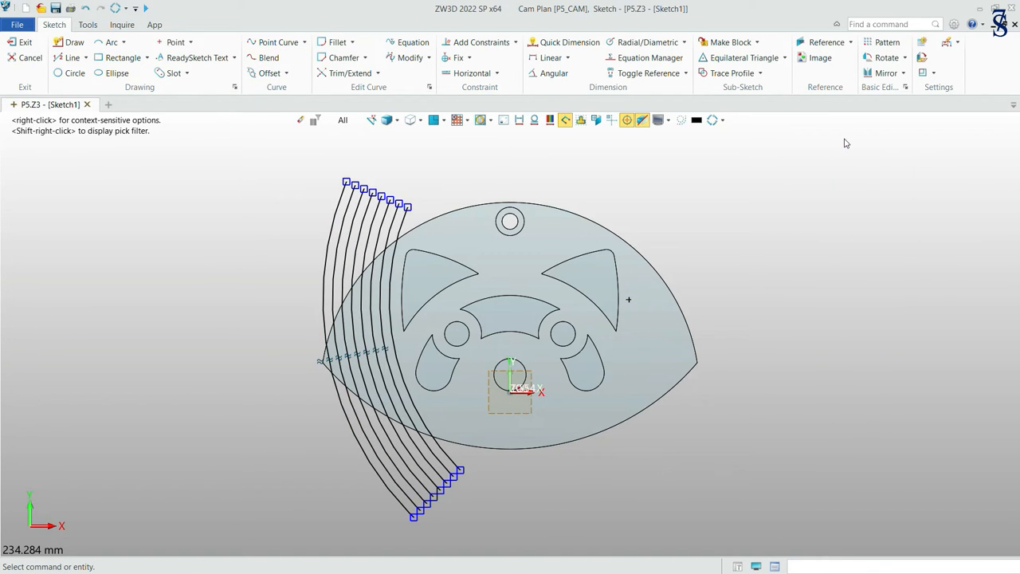
Copy the upper and lower outline edges of the part into the sketch with a 0 mm offset.
{"action": "left_click", "coordinate": [269, 73]}
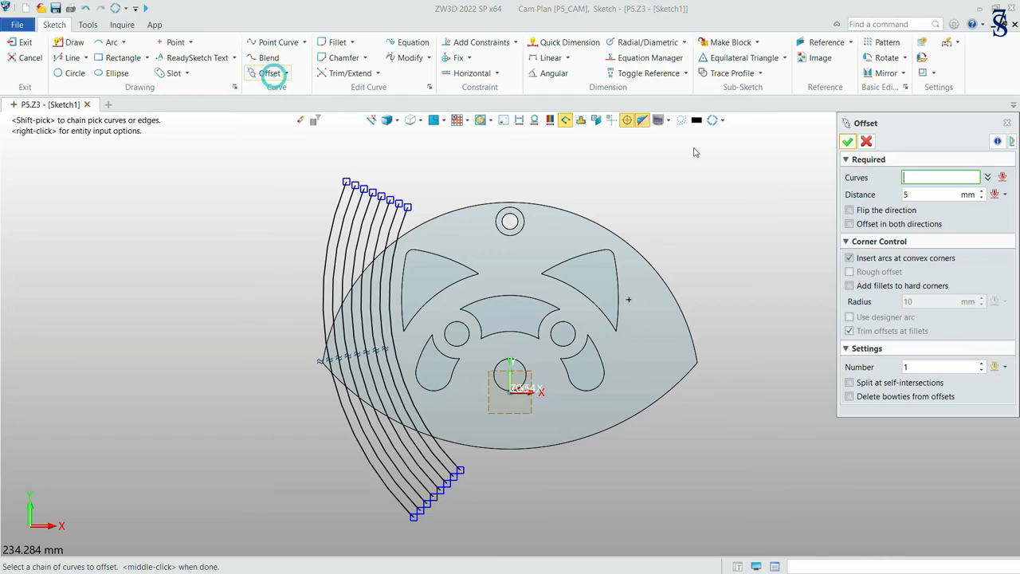
{"action": "key", "text": "Return"}
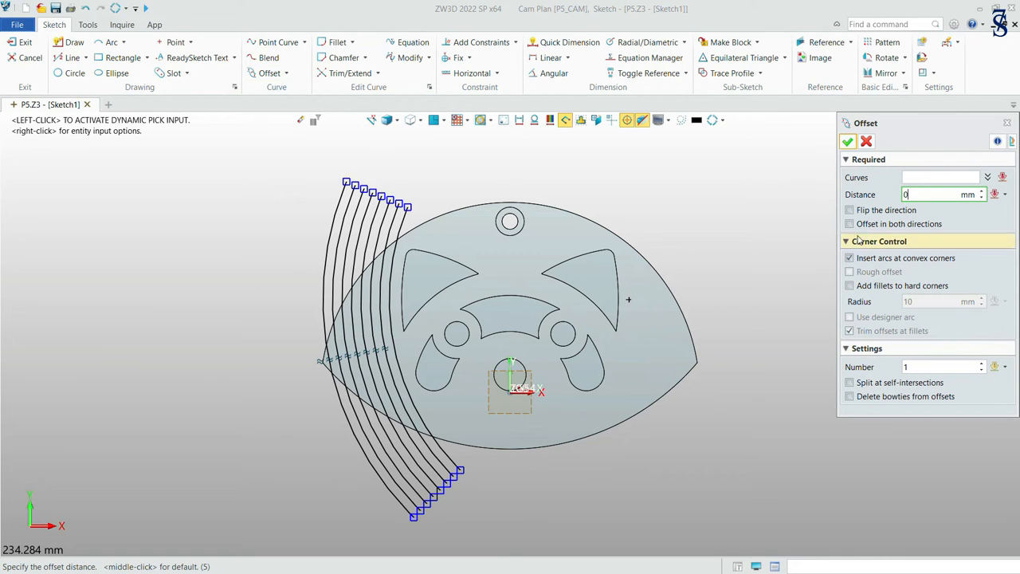
{"action": "left_click", "coordinate": [610, 231]}
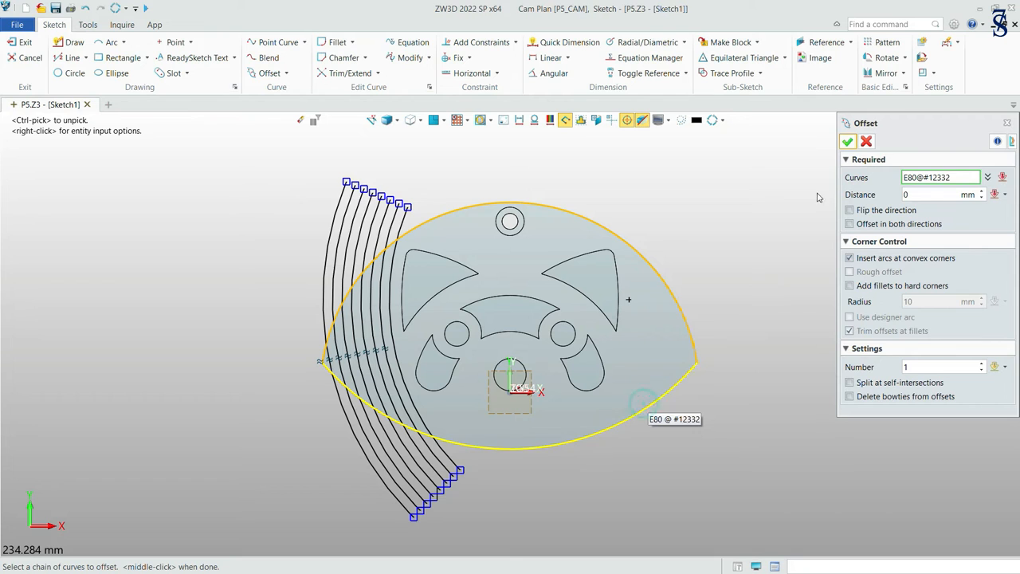
{"action": "left_click", "coordinate": [846, 143]}
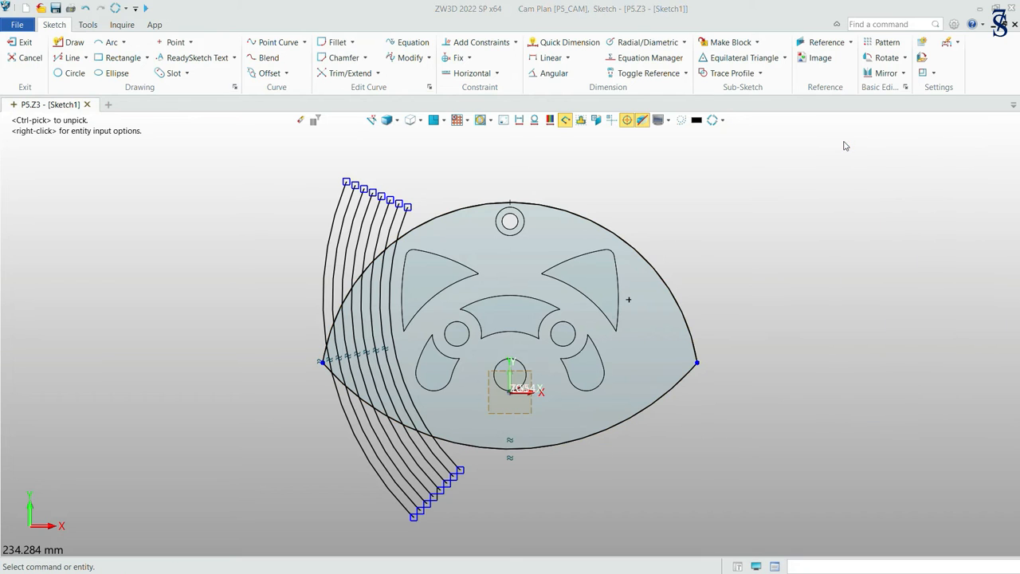
Trim away the arc ends lying outside the upper and lower outline with Power Trim.
{"action": "left_click", "coordinate": [378, 72]}
{"action": "left_click", "coordinate": [381, 94]}
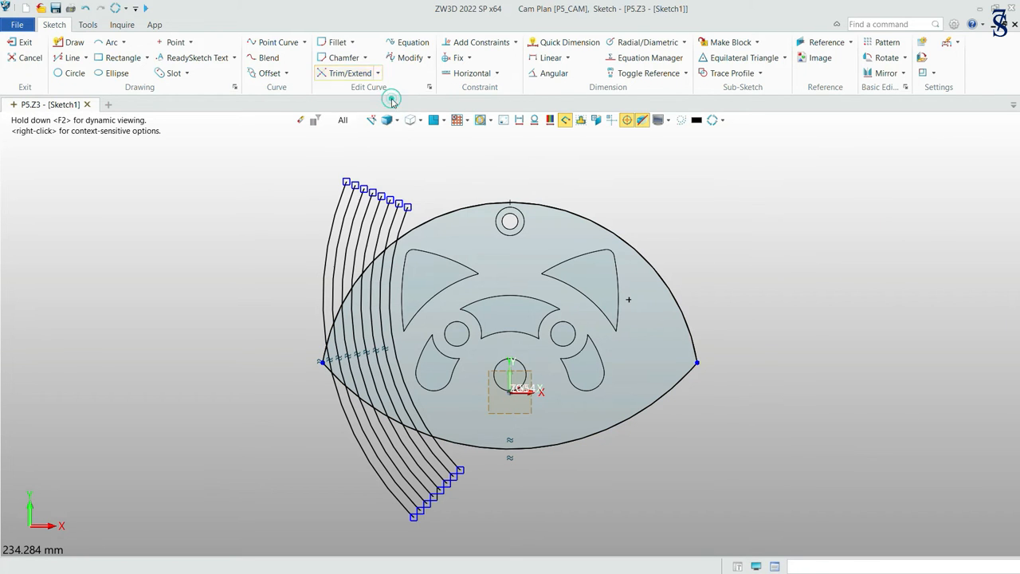
{"action": "mouse_move", "coordinate": [291, 206]}
{"action": "left_mouse_down"}
{"action": "mouse_move", "coordinate": [395, 212]}
{"action": "mouse_move", "coordinate": [405, 225]}
{"action": "left_mouse_up"}
{"action": "left_click", "coordinate": [334, 73]}
{"action": "left_click_drag", "start_coordinate": [338, 527], "coordinate": [452, 463]}
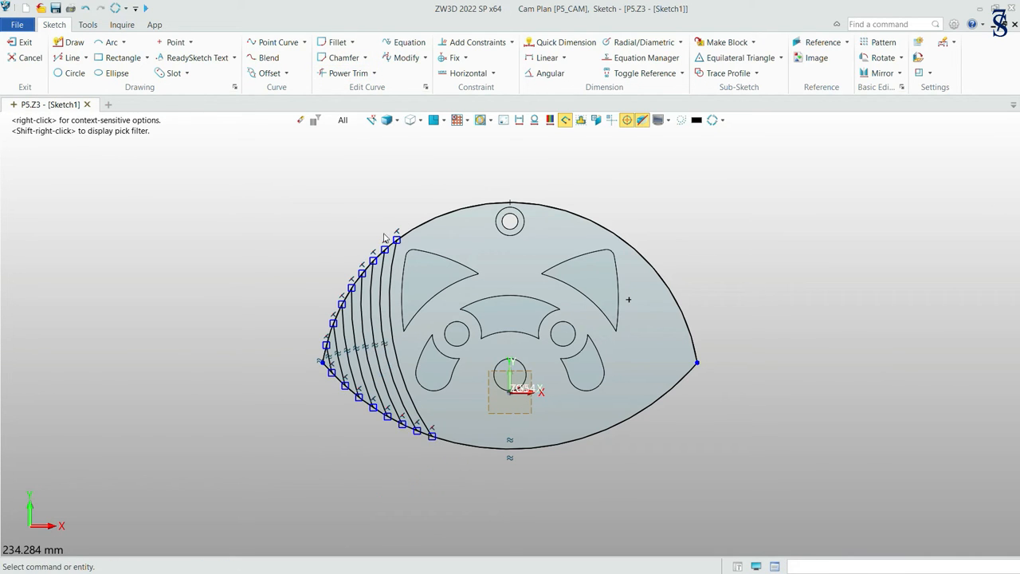
Delete the copied upper and lower outline curves, keeping only the eight trimmed arcs.
{"action": "left_click", "coordinate": [590, 222]}
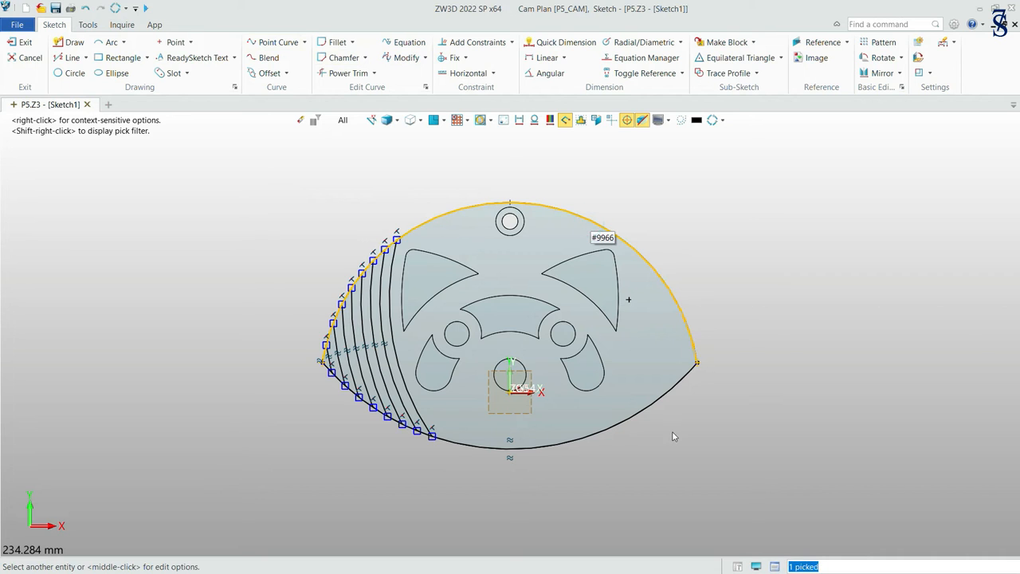
{"action": "left_click", "coordinate": [679, 391]}
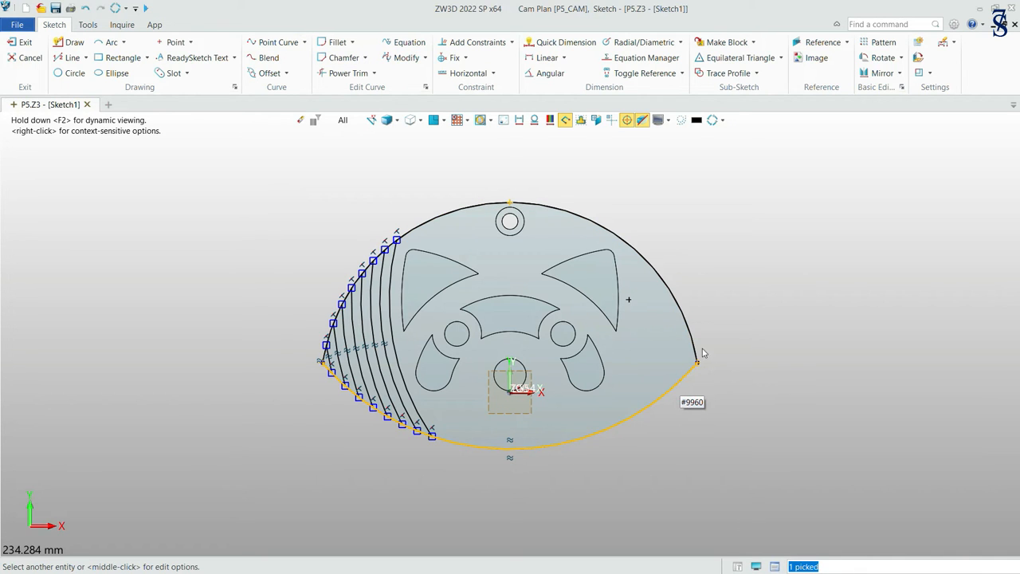
{"action": "left_click", "coordinate": [657, 275]}
{"action": "key", "text": "Escape"}
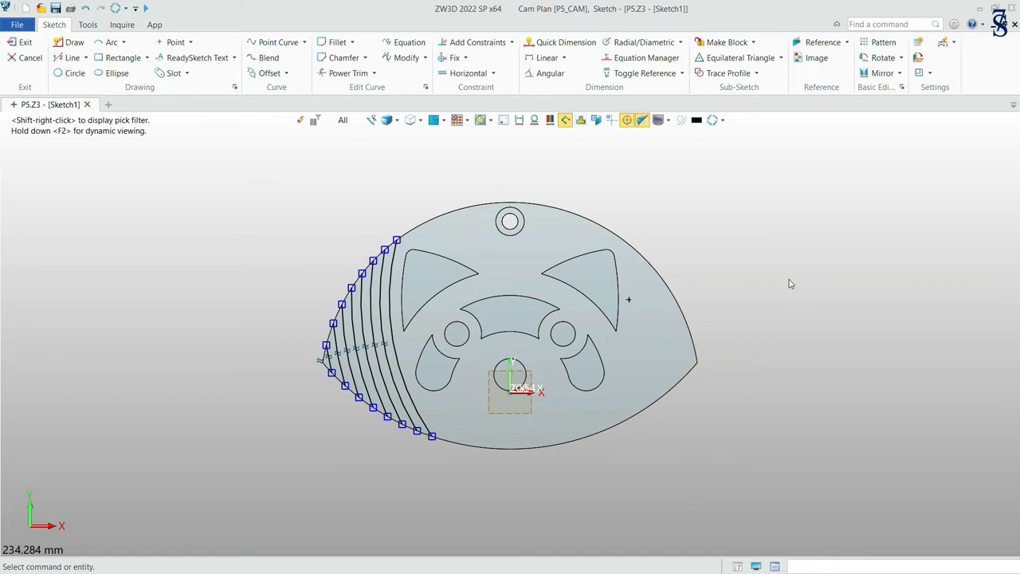
Exit the sketch to the CAM plan and bring up the 2x milling operations.
{"action": "left_click", "coordinate": [24, 46]}
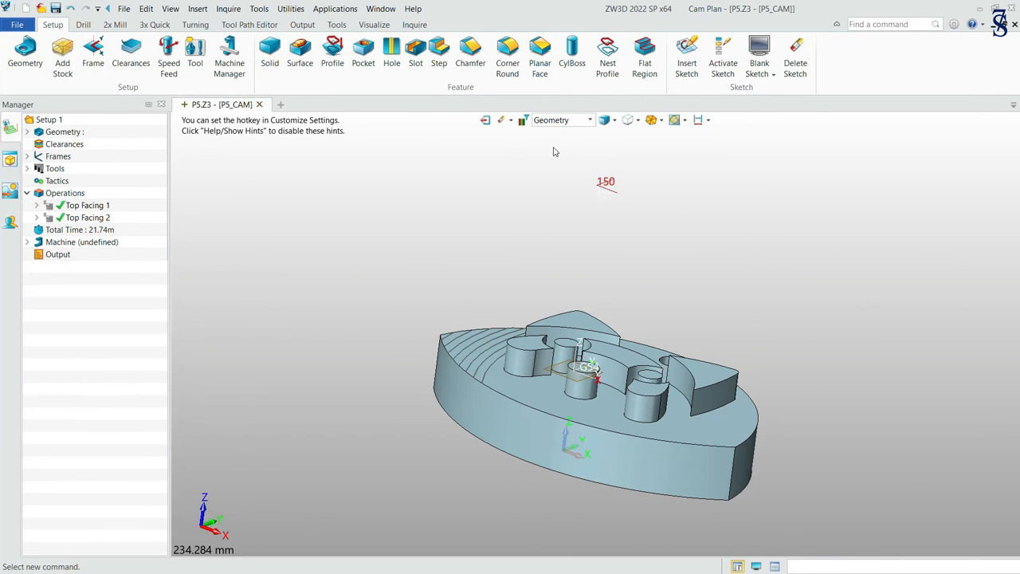
{"action": "left_click", "coordinate": [111, 24]}
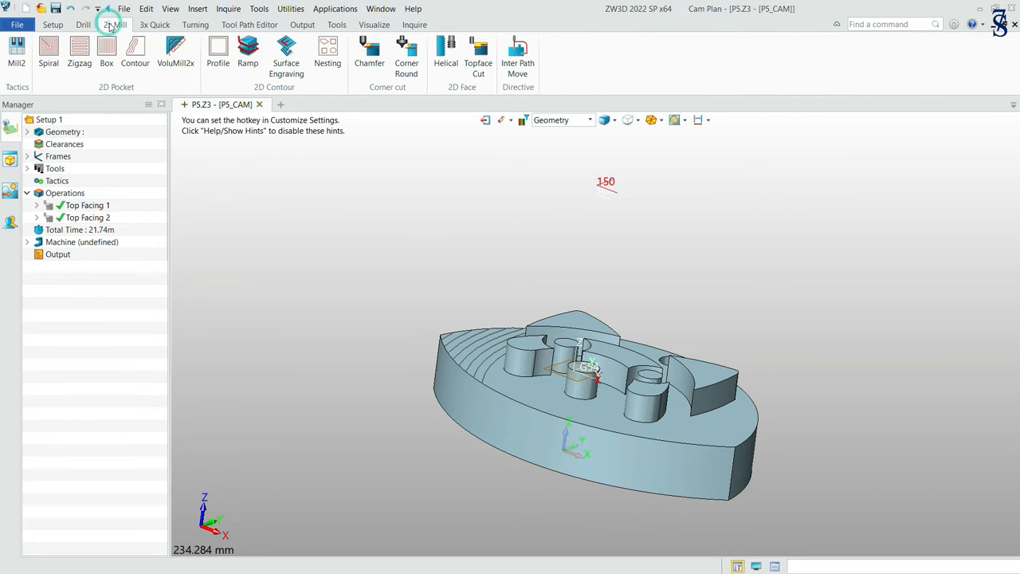
Create a Profile cut operation with a new profile feature from the outermost arc at the part's left tip.
{"action": "left_click", "coordinate": [213, 53]}
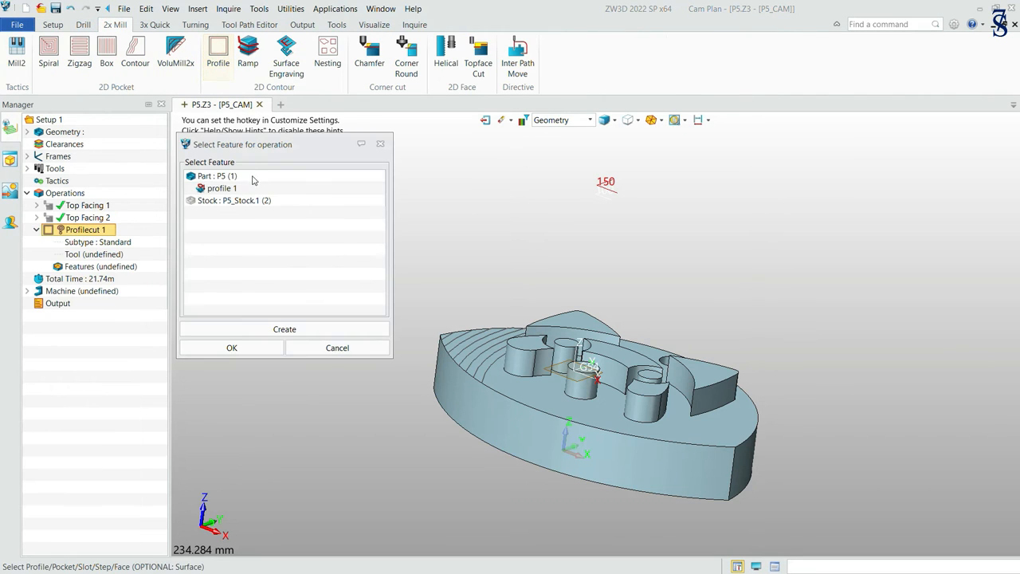
{"action": "left_click", "coordinate": [261, 331]}
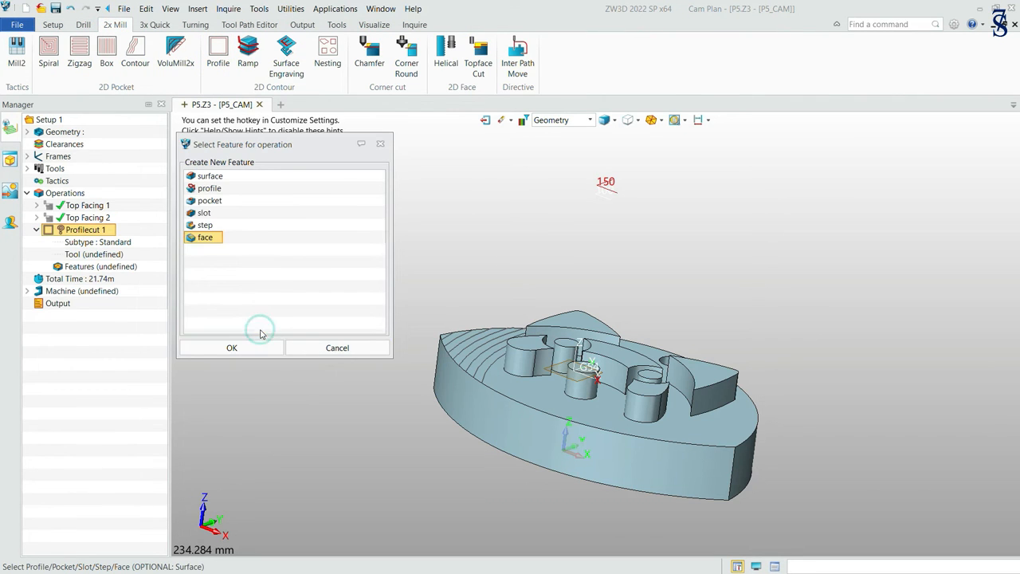
{"action": "left_click", "coordinate": [213, 188]}
{"action": "left_click", "coordinate": [268, 351]}
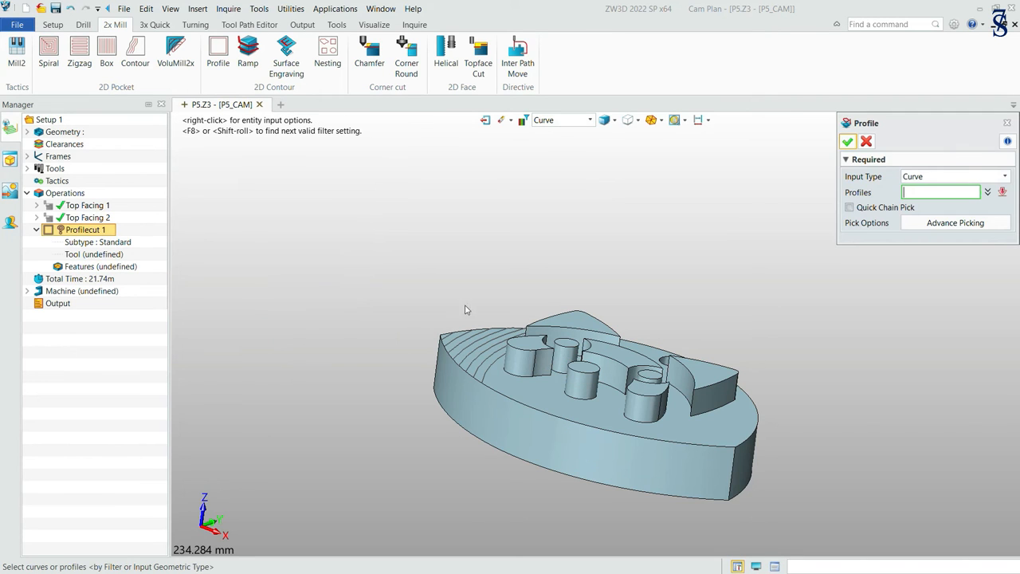
{"action": "left_click", "coordinate": [440, 340]}
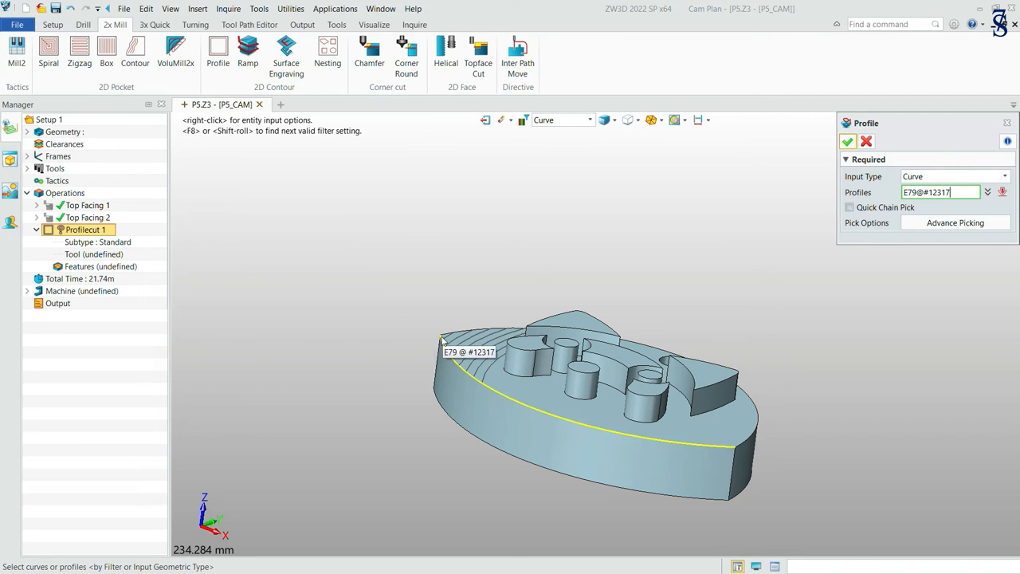
{"action": "left_click", "coordinate": [447, 333]}
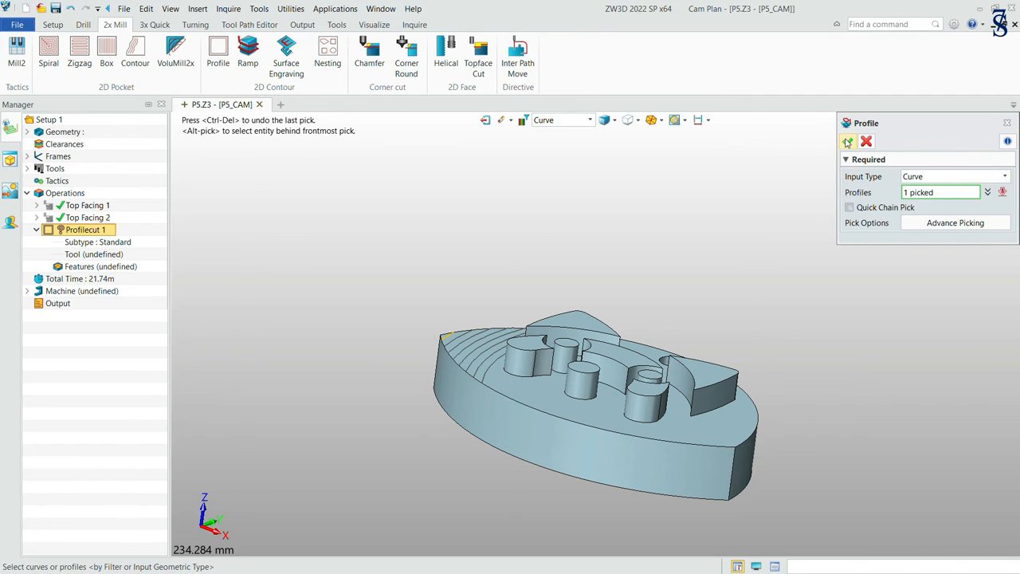
{"action": "left_click", "coordinate": [848, 141]}
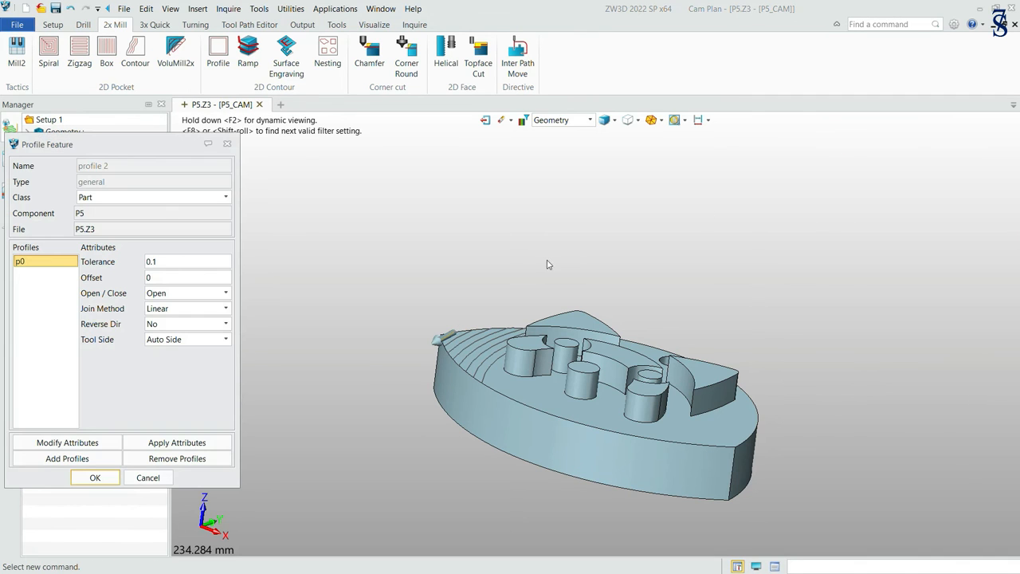
Add the second, third and fourth arcs, working inward from the tip, to the profile feature as separate profiles.
{"action": "left_click", "coordinate": [67, 459]}
{"action": "left_click", "coordinate": [460, 335]}
{"action": "left_click", "coordinate": [460, 336]}
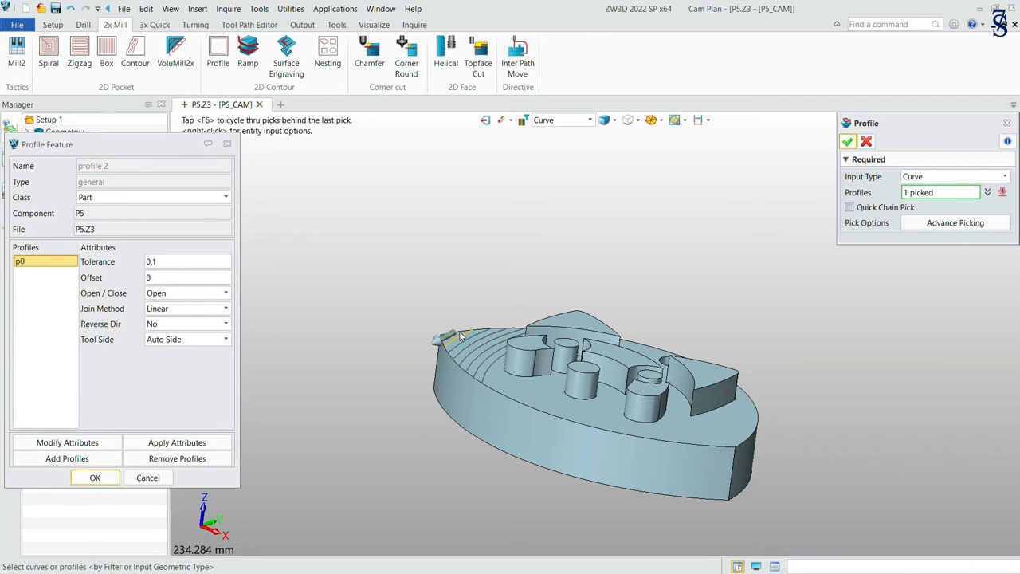
{"action": "left_click", "coordinate": [848, 142]}
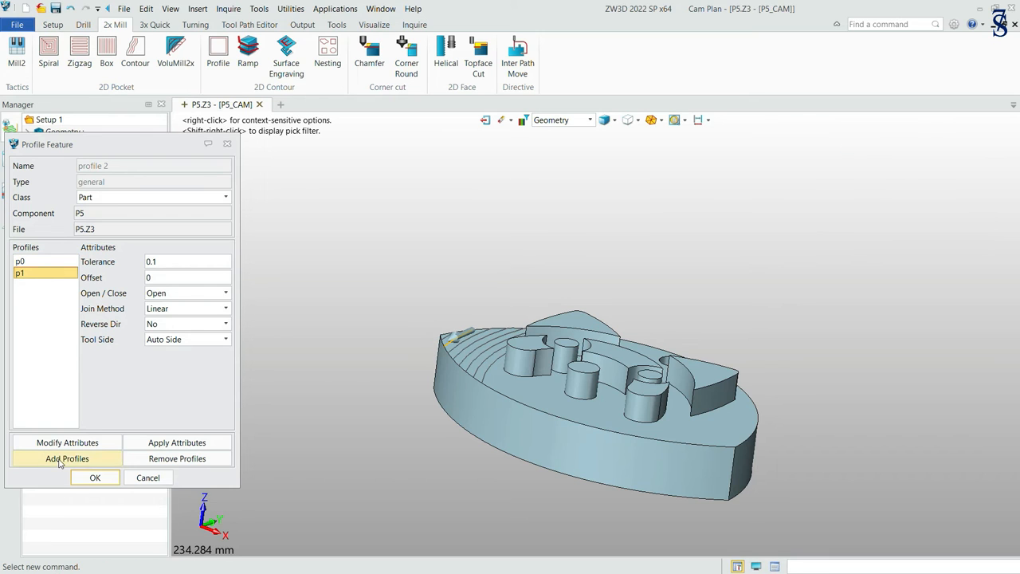
{"action": "left_click", "coordinate": [67, 458]}
{"action": "left_click", "coordinate": [460, 336]}
{"action": "left_click", "coordinate": [848, 141]}
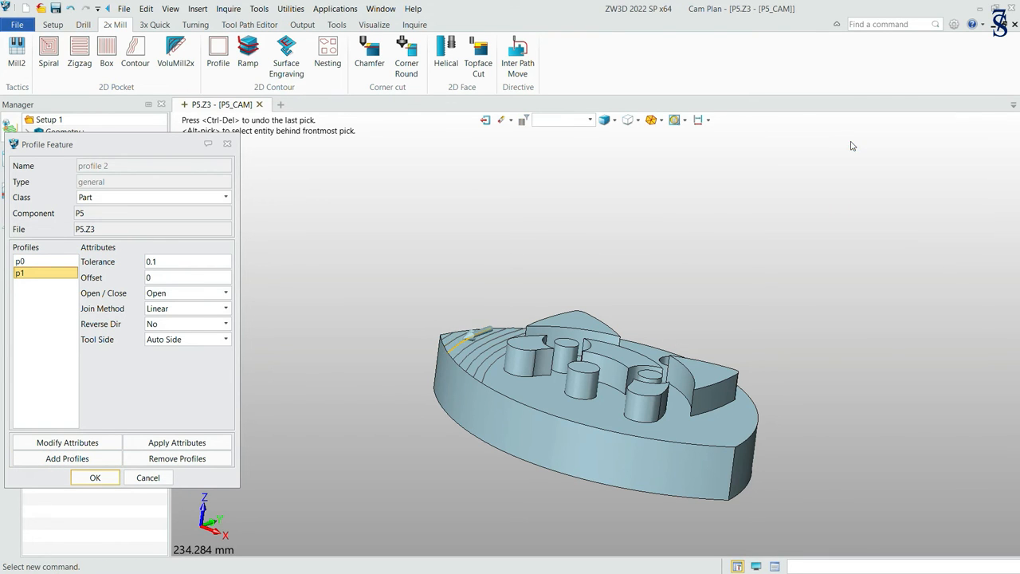
{"action": "left_click", "coordinate": [95, 458]}
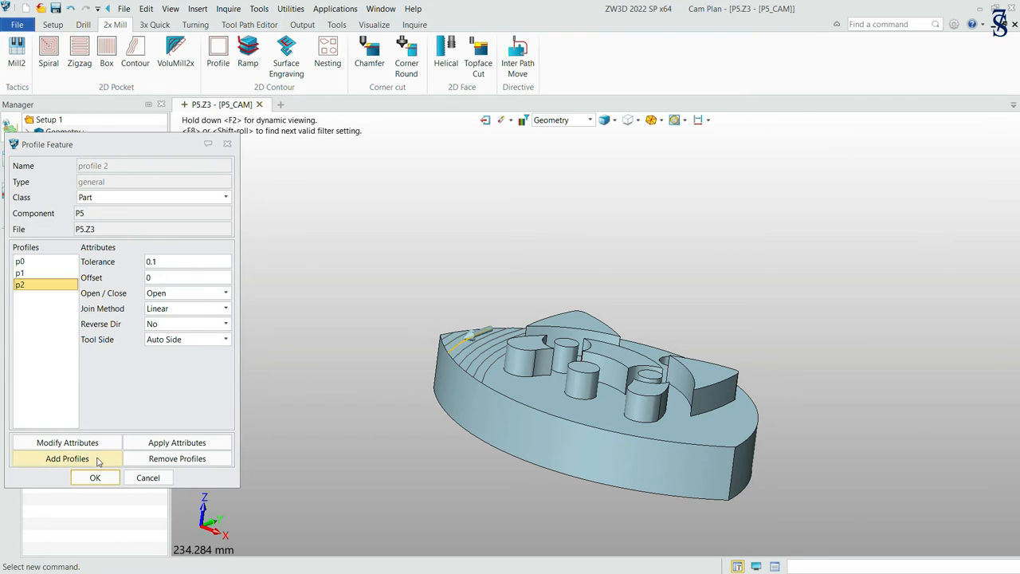
{"action": "left_click", "coordinate": [470, 350]}
{"action": "left_click", "coordinate": [849, 141]}
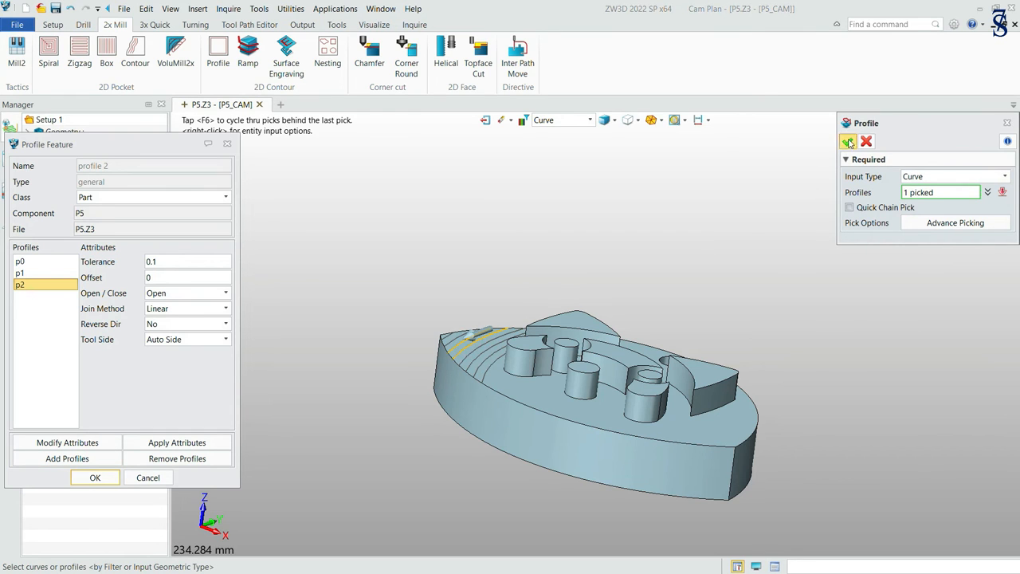
Add the remaining four arcs to the profile feature as separate profiles and accept the feature.
{"action": "left_click", "coordinate": [83, 459]}
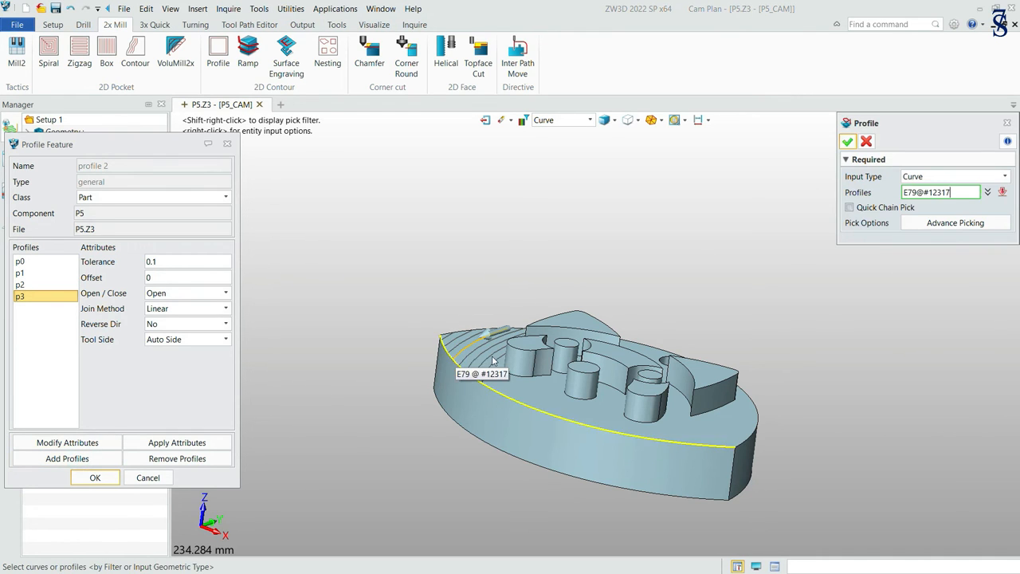
{"action": "left_click", "coordinate": [486, 354]}
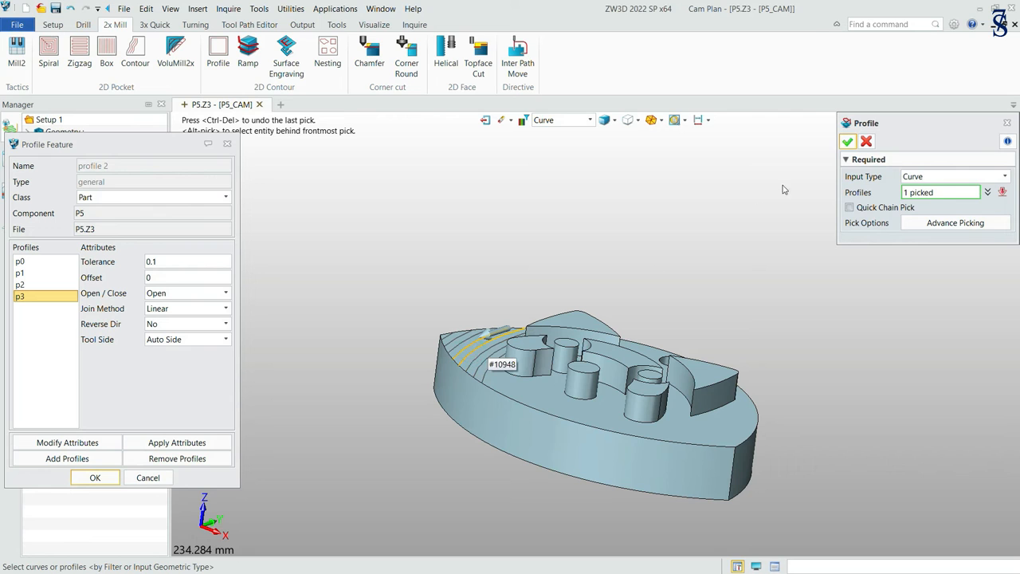
{"action": "left_click", "coordinate": [849, 141]}
{"action": "left_click", "coordinate": [71, 462]}
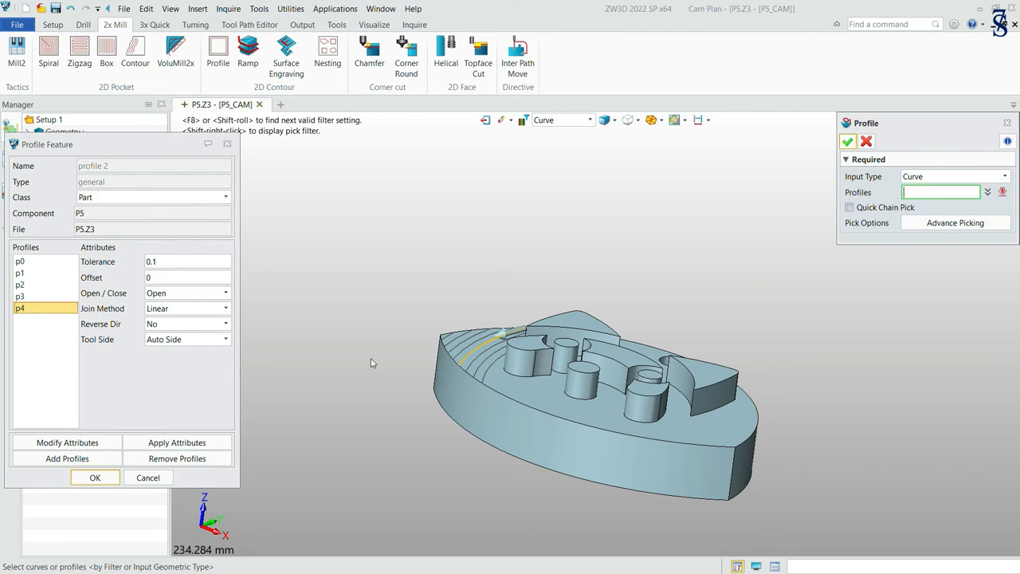
{"action": "left_click", "coordinate": [478, 357]}
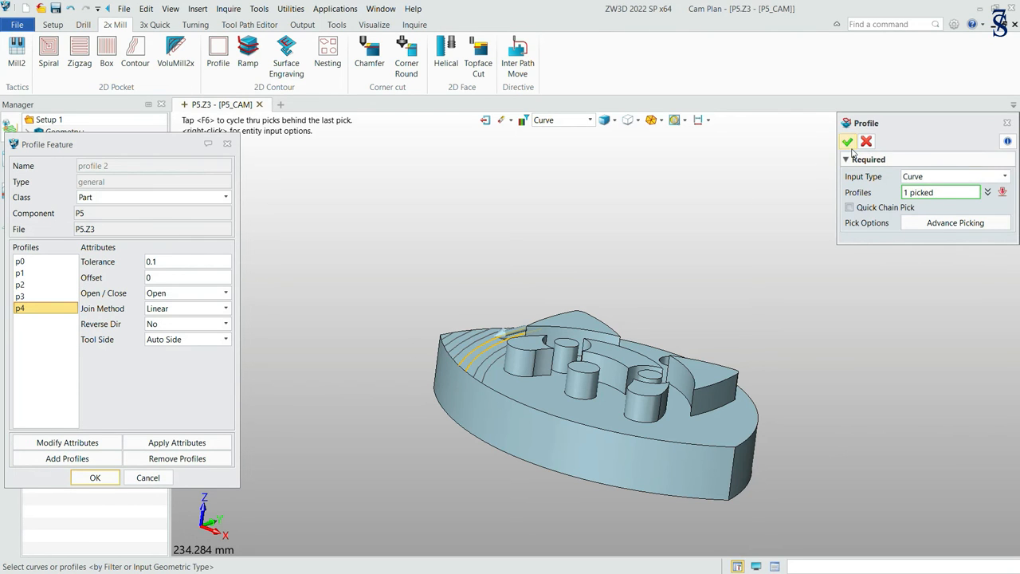
{"action": "left_click", "coordinate": [849, 142]}
{"action": "left_click", "coordinate": [44, 460]}
{"action": "left_click", "coordinate": [492, 365]}
{"action": "left_click", "coordinate": [848, 144]}
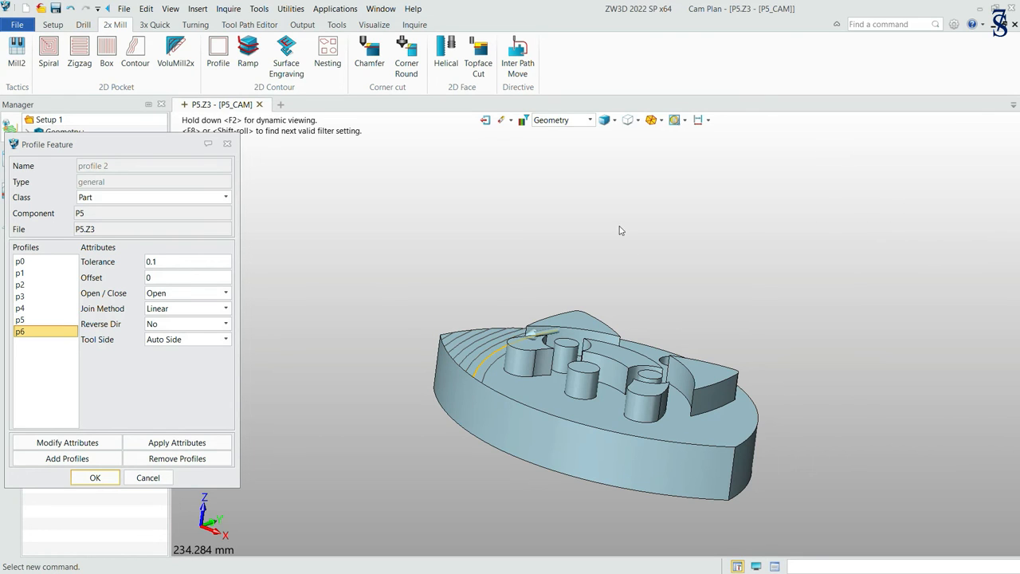
{"action": "left_click", "coordinate": [45, 459]}
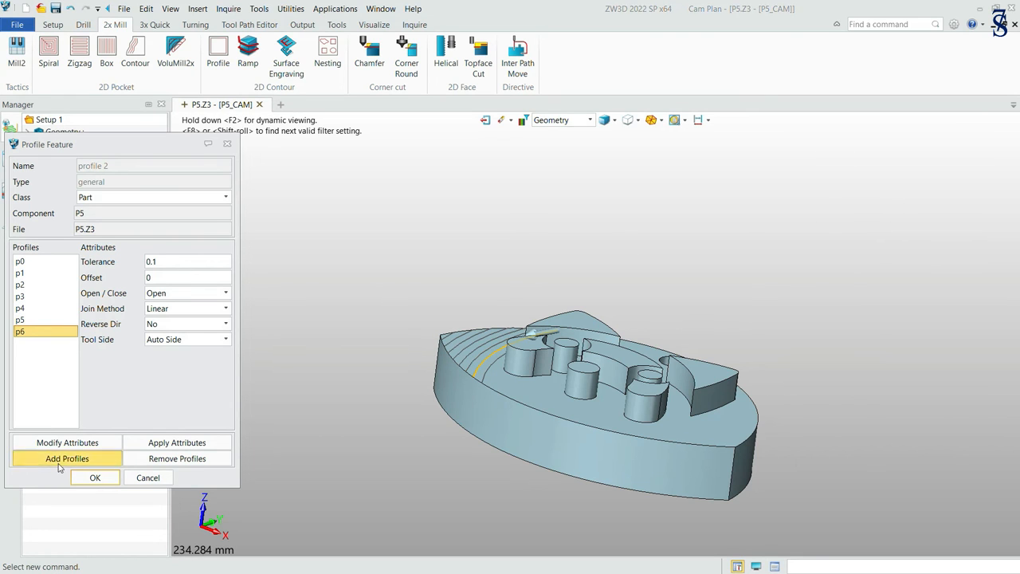
{"action": "left_click", "coordinate": [497, 370]}
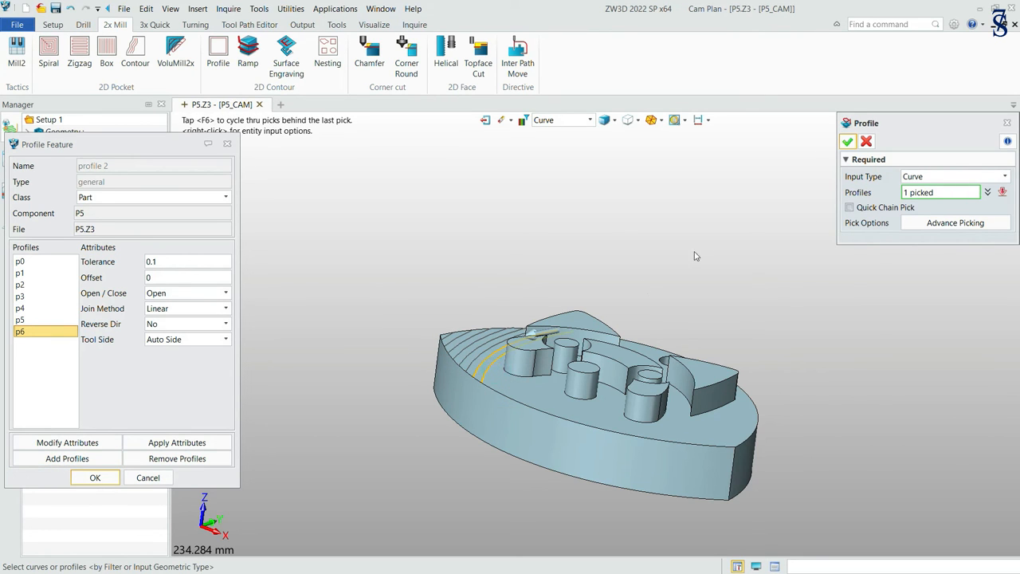
{"action": "left_click", "coordinate": [847, 143]}
{"action": "left_click", "coordinate": [97, 478]}
Load the 12 mm Flat Endmill from the metric tool library as the profile cut's new tool.
{"action": "left_click_drag", "start_coordinate": [185, 417], "coordinate": [375, 118]}
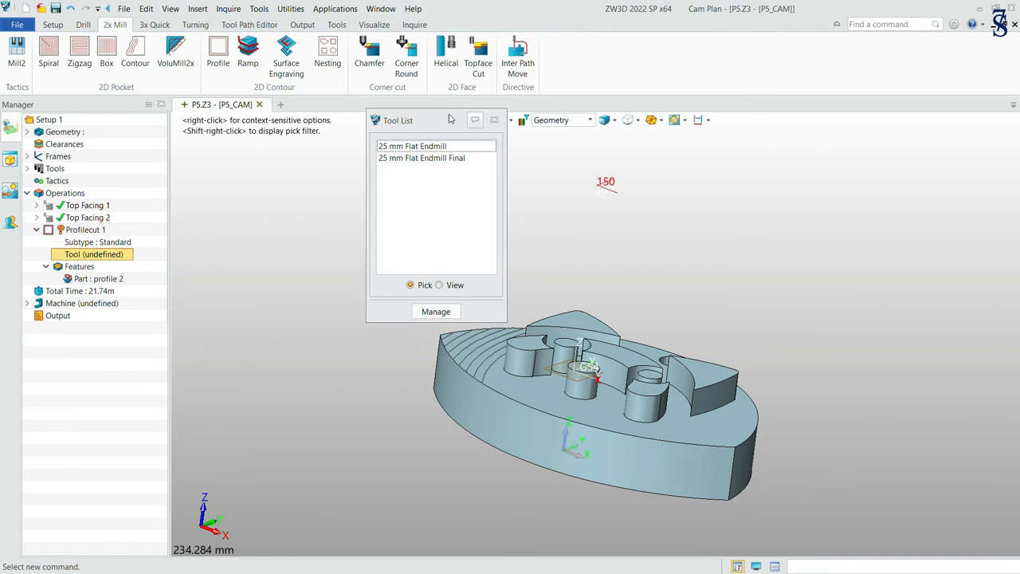
{"action": "left_click", "coordinate": [448, 315]}
{"action": "left_click", "coordinate": [675, 196]}
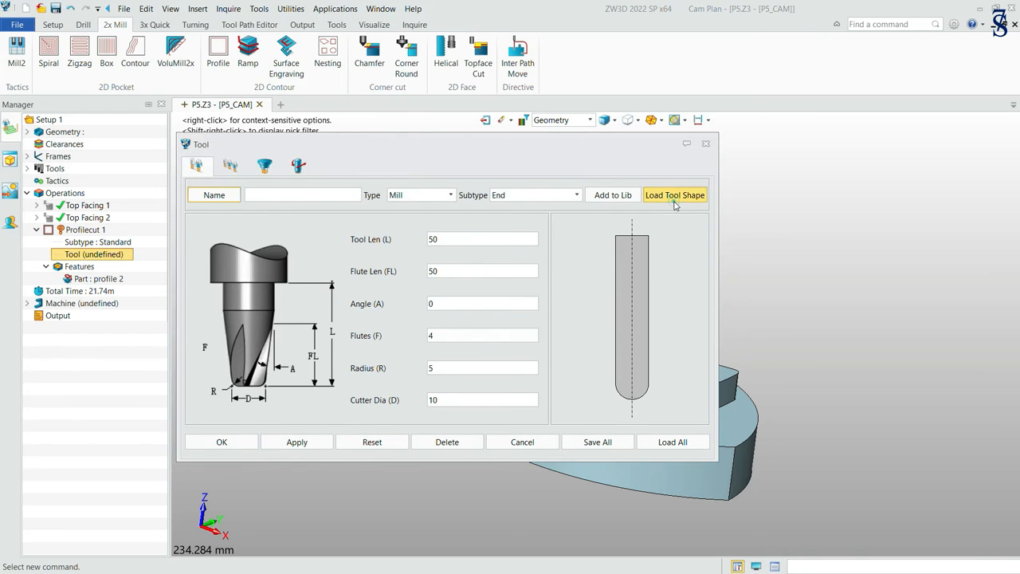
{"action": "scroll", "coordinate": [321, 323], "scroll_direction": "down", "scroll_amount": 4}
{"action": "scroll", "coordinate": [322, 342], "scroll_direction": "down", "scroll_amount": 3}
{"action": "left_click", "coordinate": [270, 407]}
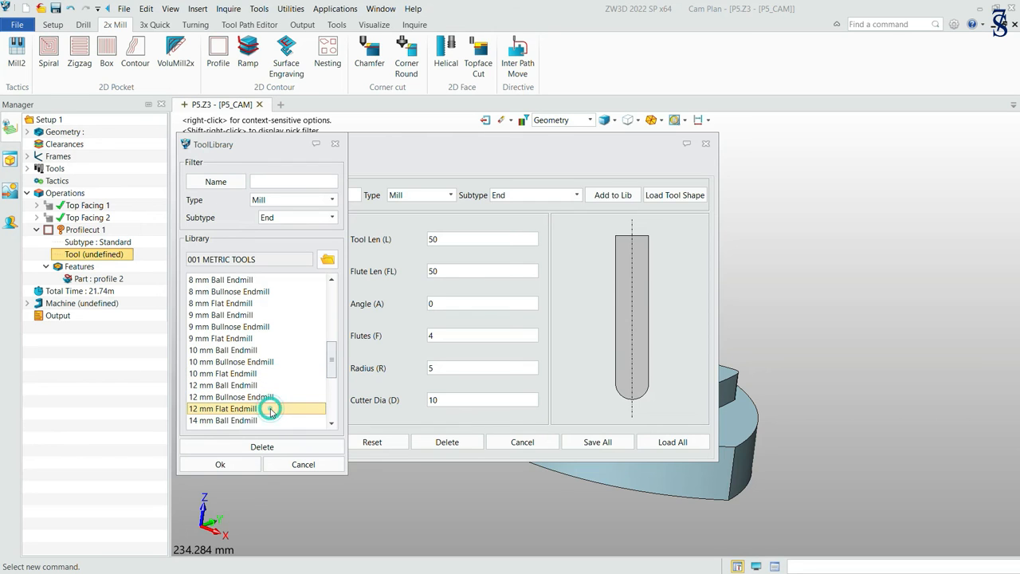
{"action": "left_click", "coordinate": [244, 465]}
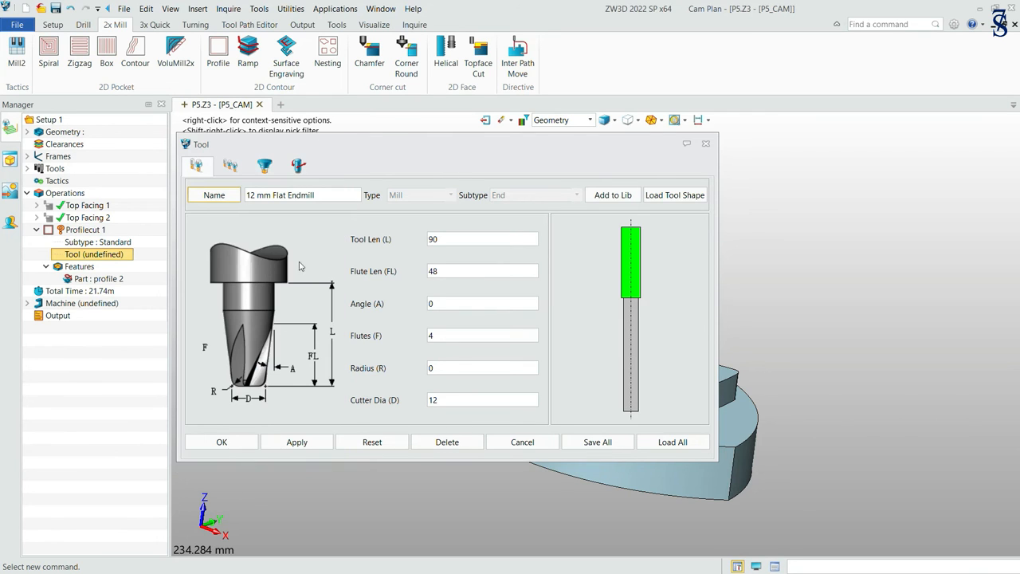
Set the endmill's Id, D register and H register to 3 and accept the tool.
{"action": "left_click", "coordinate": [229, 166]}
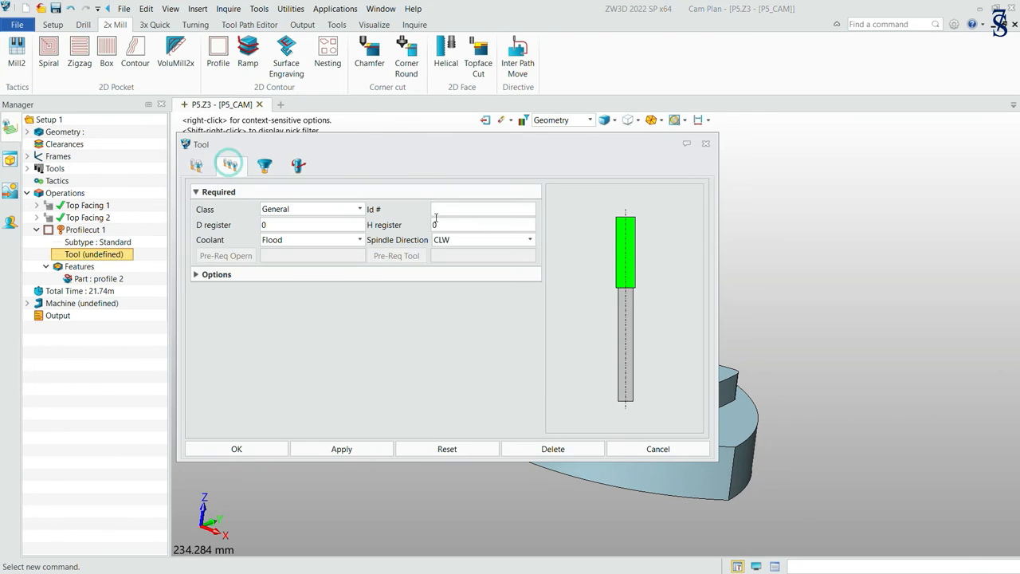
{"action": "left_click", "coordinate": [492, 222]}
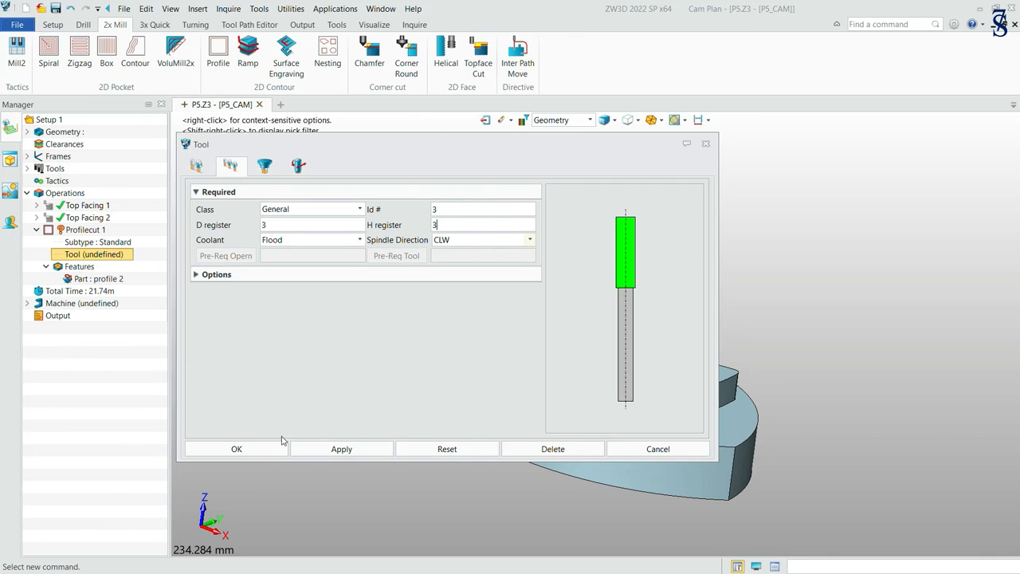
{"action": "left_click", "coordinate": [244, 448]}
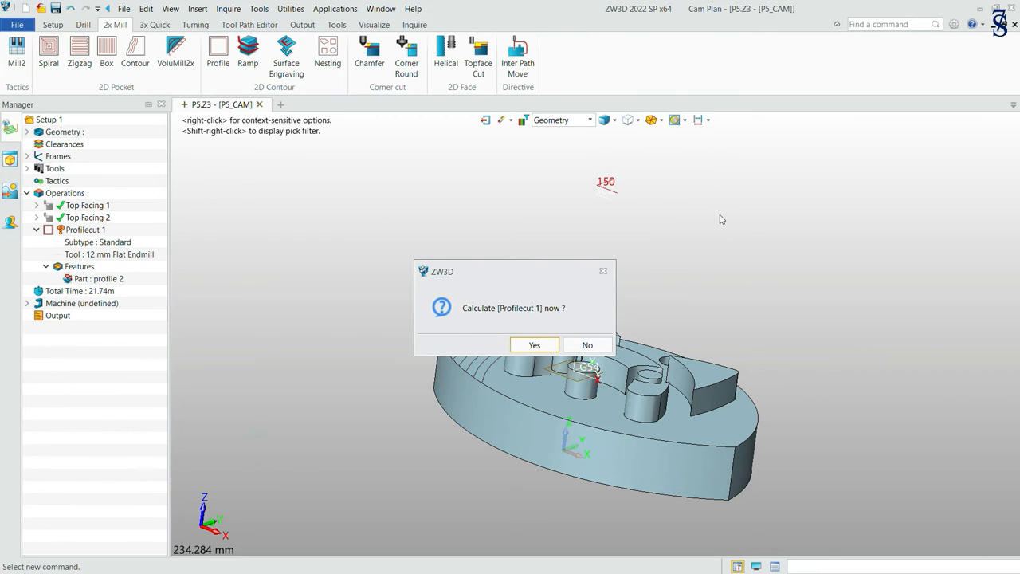
Decline the immediate toolpath calculation and assign frame G54 to the profile cut.
{"action": "left_click", "coordinate": [587, 345]}
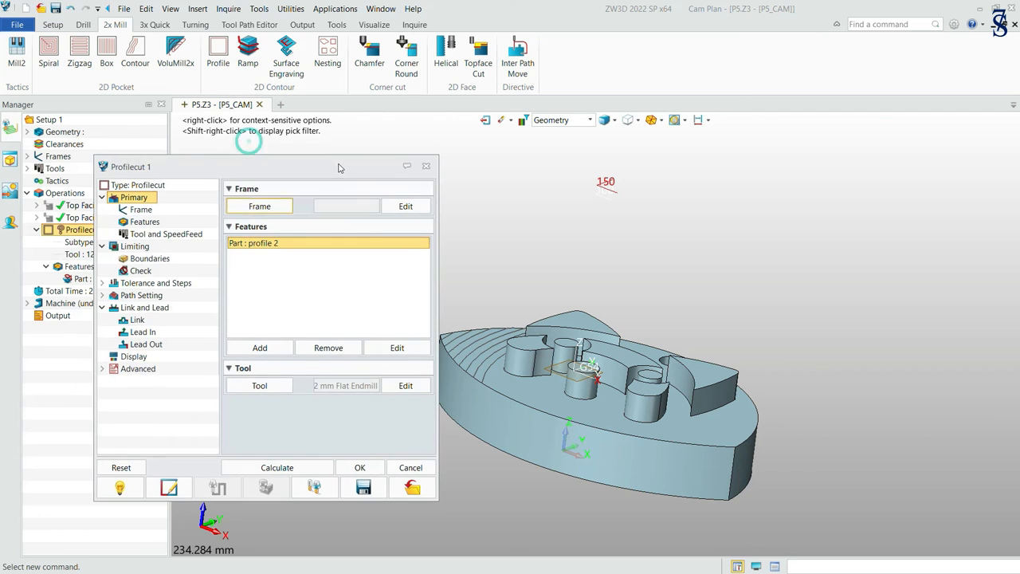
{"action": "left_click", "coordinate": [260, 206]}
{"action": "left_click_drag", "start_coordinate": [332, 214], "coordinate": [578, 211]}
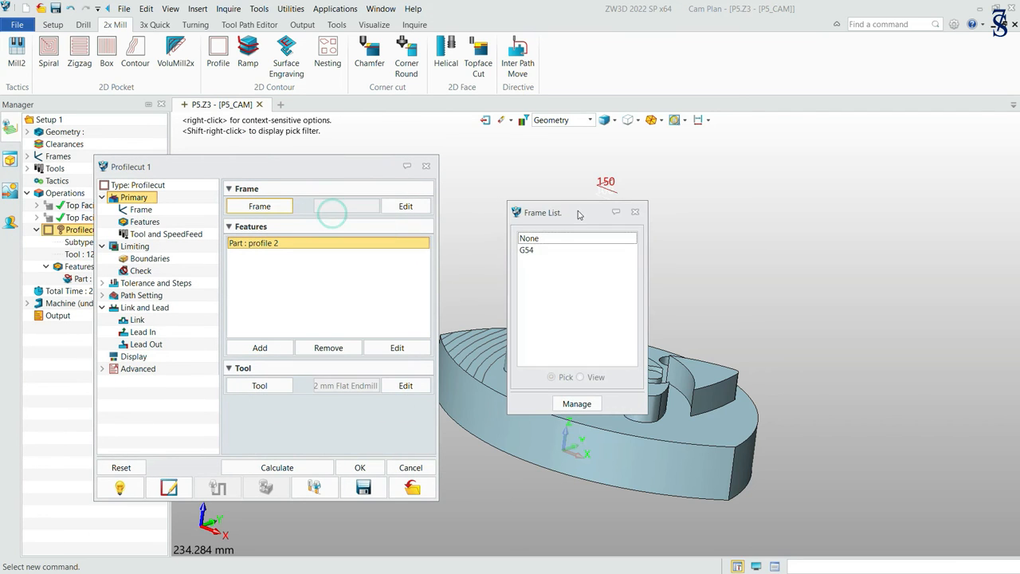
{"action": "left_click", "coordinate": [547, 255]}
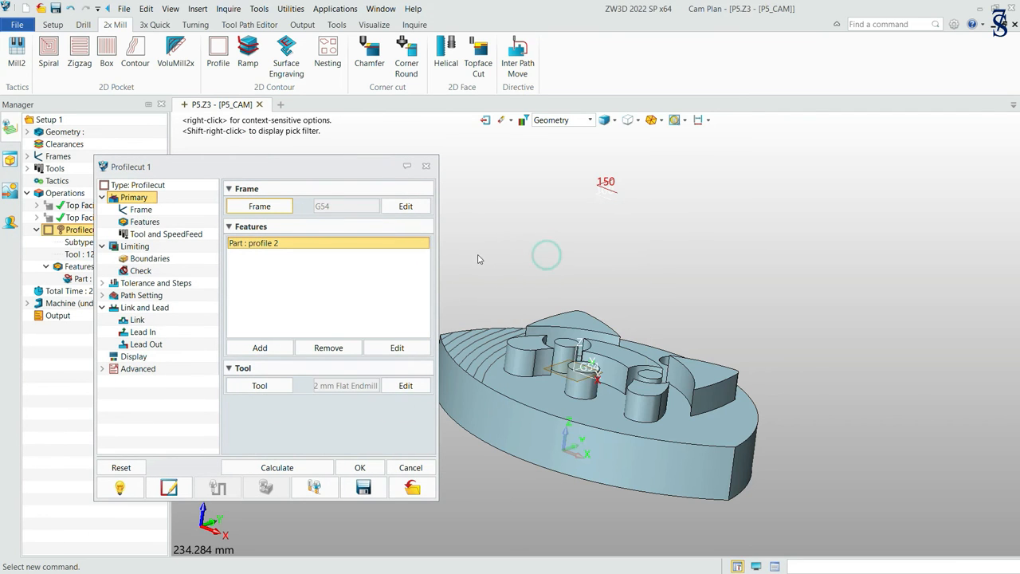
Set the profile cut's spindle speed to 800 RPM and its feed to 22 MMPM.
{"action": "left_click", "coordinate": [165, 237]}
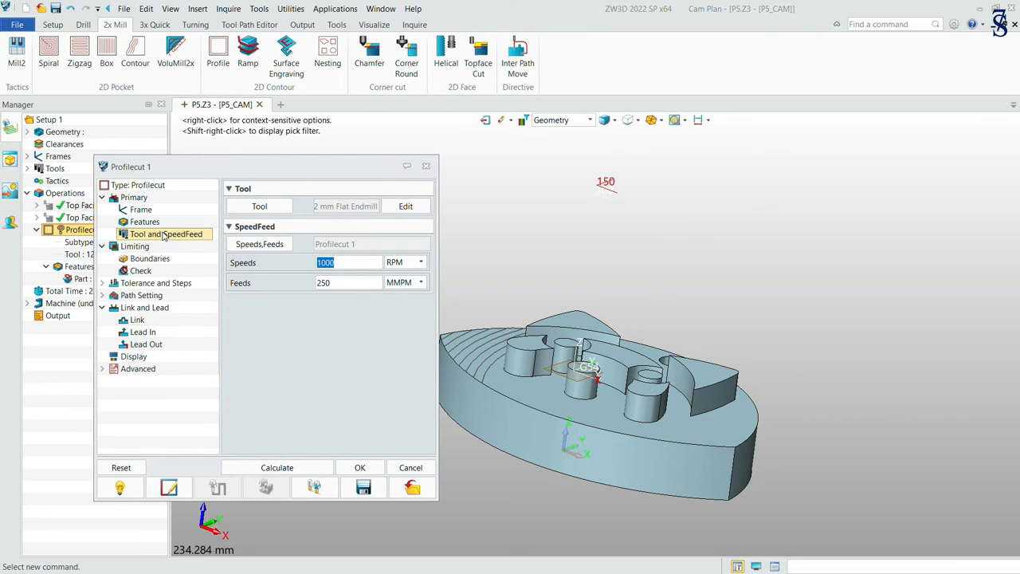
{"action": "type", "text": "800"}
{"action": "double_click", "coordinate": [351, 281]}
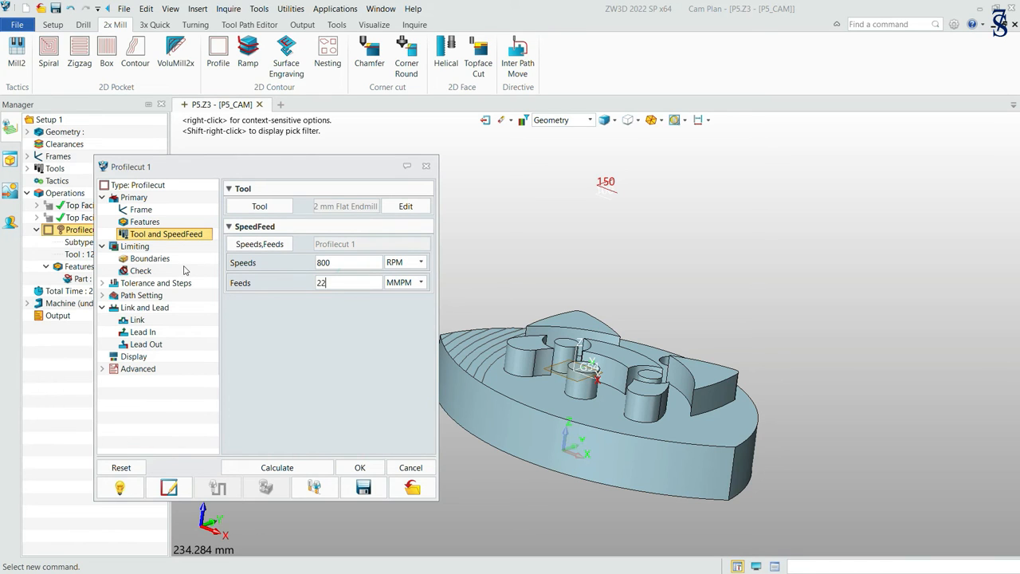
Limit the cut with tool location On Boundary, picking its top on the rear ear's upper face and its bottom on the recessed floor.
{"action": "left_click", "coordinate": [142, 258]}
{"action": "left_click", "coordinate": [427, 205]}
{"action": "left_click", "coordinate": [375, 224]}
{"action": "left_click", "coordinate": [259, 255]}
{"action": "left_click", "coordinate": [576, 321]}
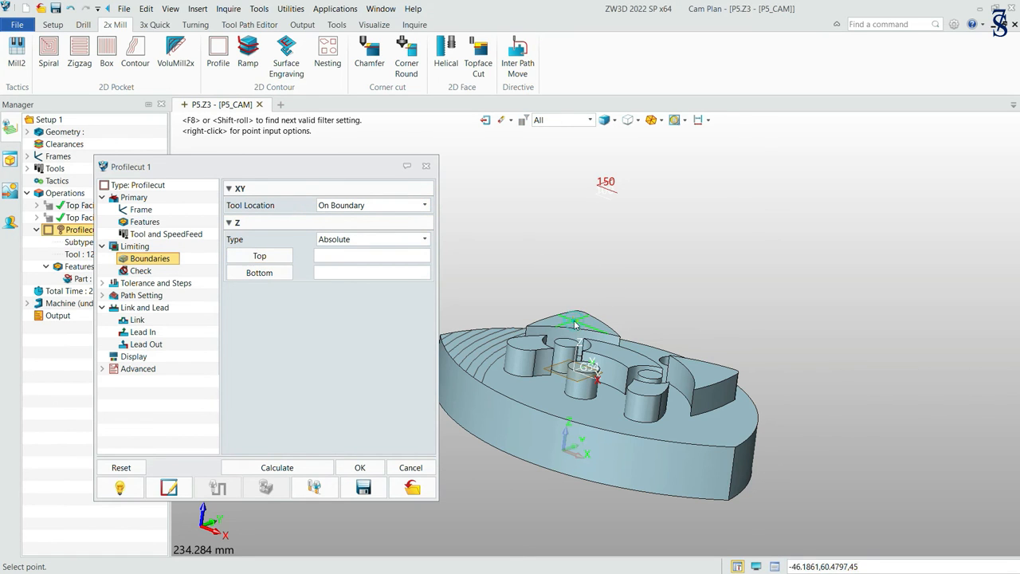
{"action": "left_click", "coordinate": [546, 396]}
Set the profile cut's stepdown type to Base Only and open its link and lead settings.
{"action": "left_click", "coordinate": [151, 284]}
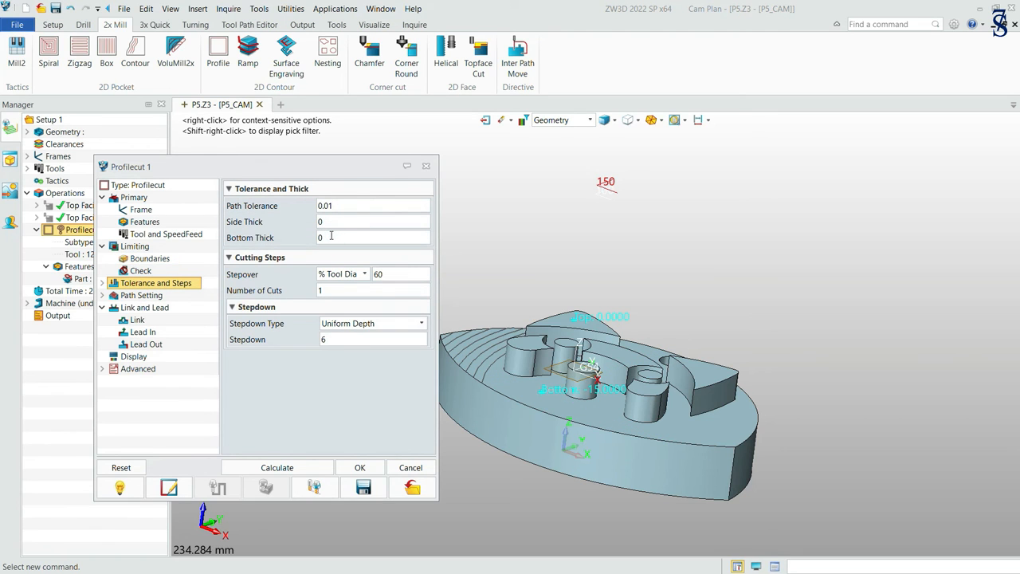
{"action": "left_click", "coordinate": [422, 324]}
{"action": "left_click", "coordinate": [371, 356]}
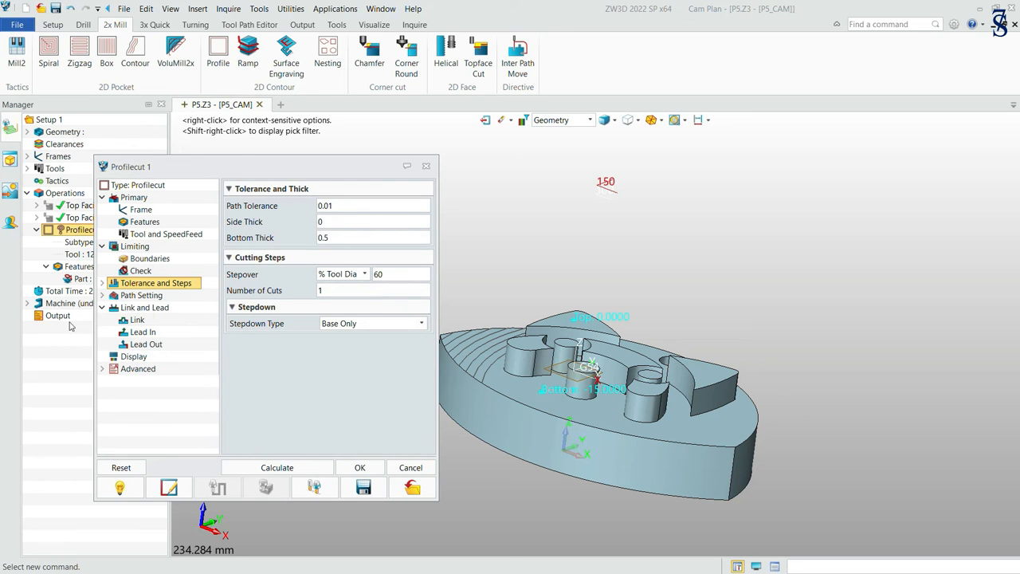
{"action": "left_click", "coordinate": [140, 298]}
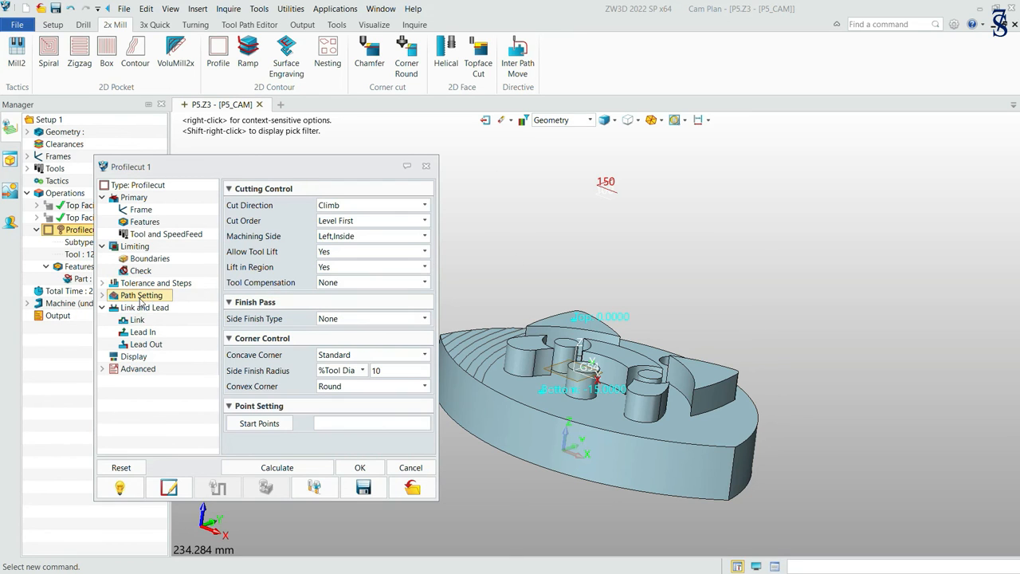
{"action": "left_click", "coordinate": [145, 309]}
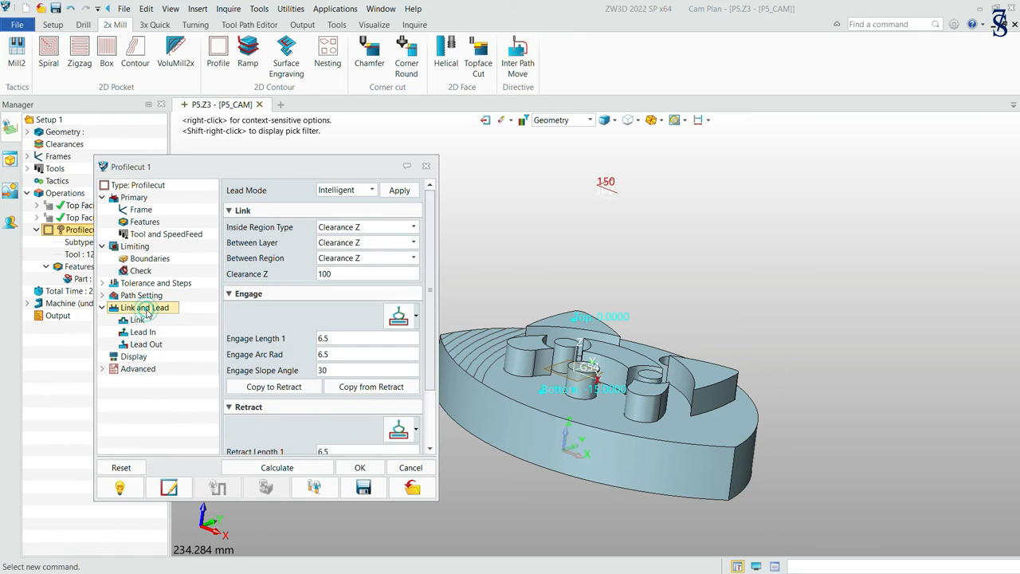
Set Clearance Z to 50 and change the engage to the straight two-segment type with lengths 15 and 0.
{"action": "double_click", "coordinate": [351, 273]}
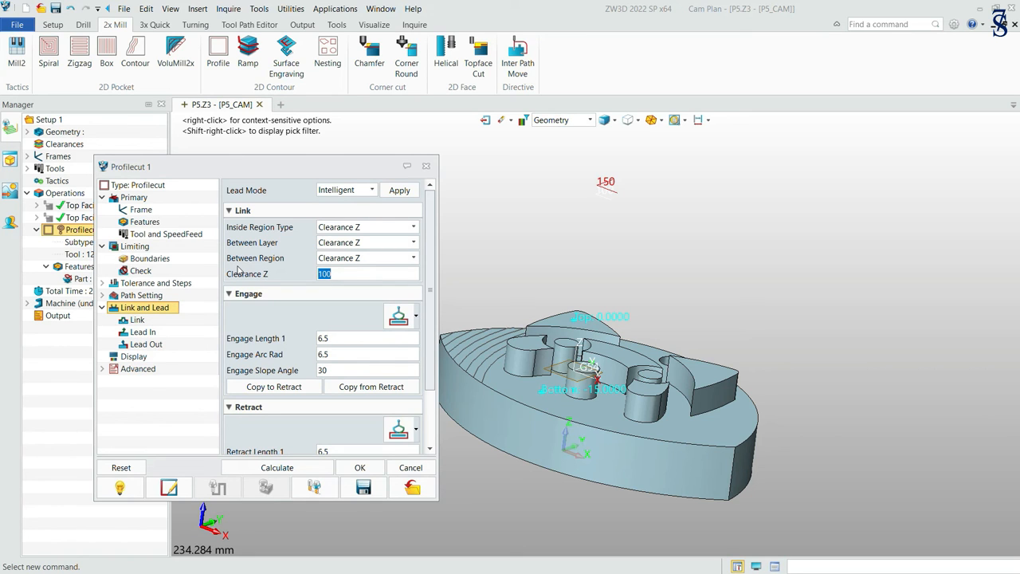
{"action": "type", "text": "0"}
{"action": "left_click", "coordinate": [342, 338]}
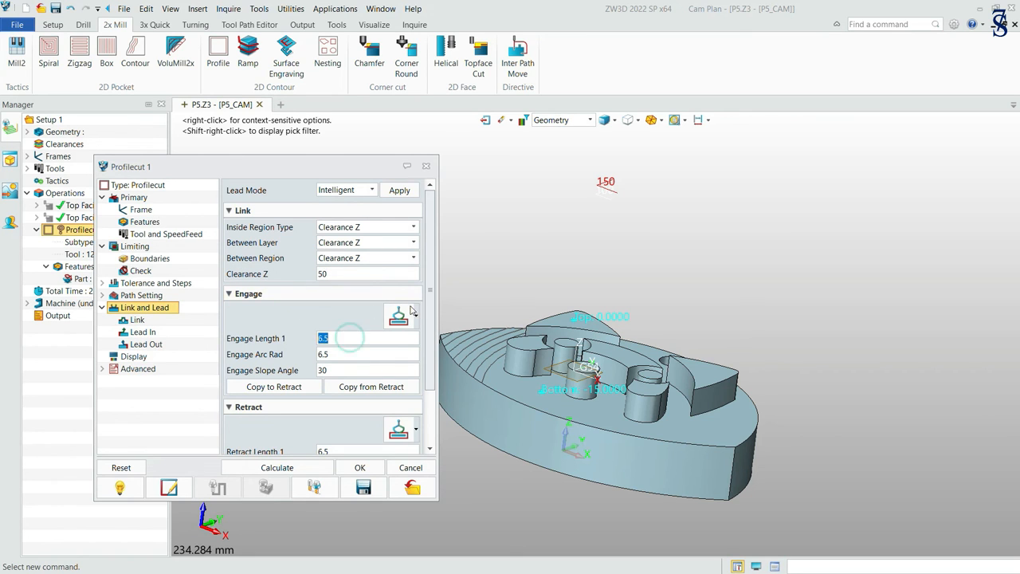
{"action": "left_click", "coordinate": [418, 318]}
{"action": "left_click", "coordinate": [426, 344]}
{"action": "left_click", "coordinate": [353, 339]}
{"action": "type", "text": "15"}
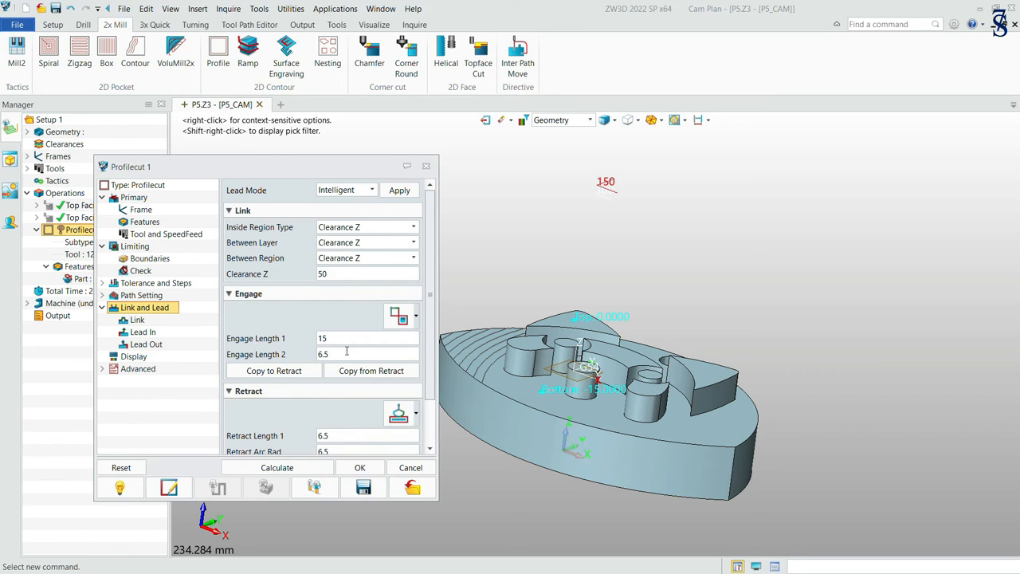
{"action": "left_click", "coordinate": [347, 352]}
Change the retract to the straight two-segment type with Retract Length 1 at 15 and Retract Length 2 at 0.
{"action": "left_click", "coordinate": [416, 413]}
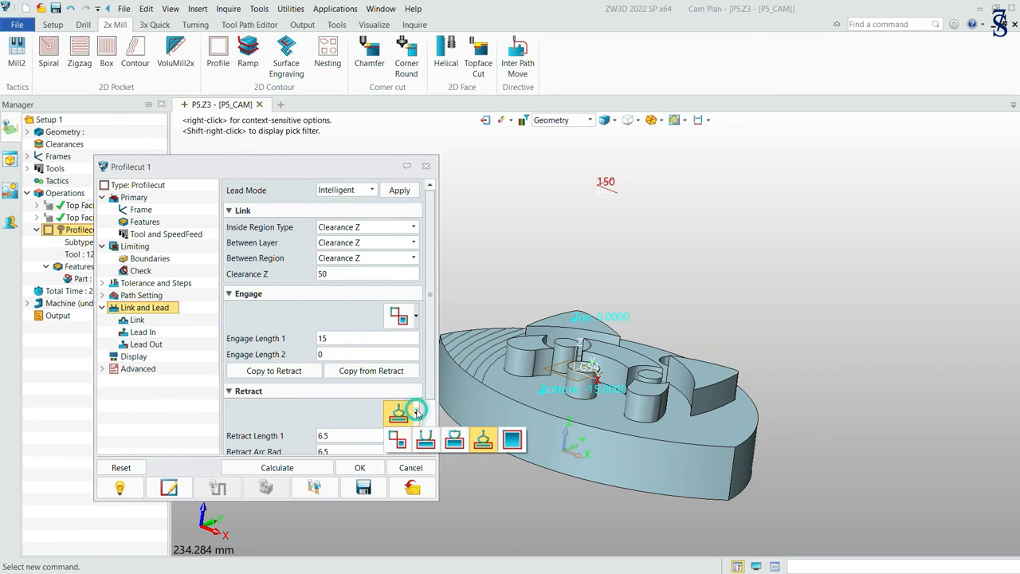
{"action": "left_click", "coordinate": [397, 440]}
{"action": "left_click", "coordinate": [345, 435]}
{"action": "type", "text": "0"}
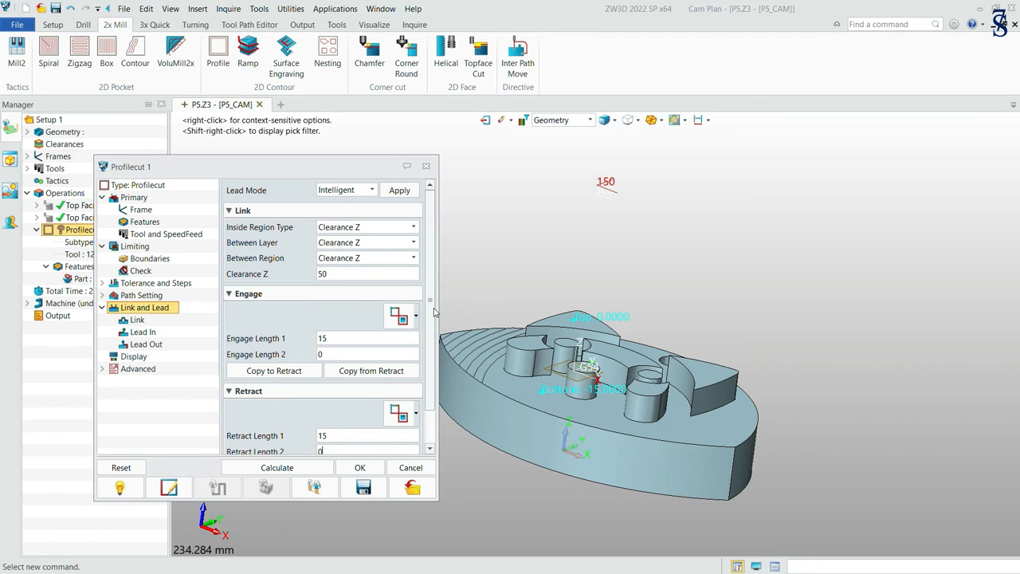
{"action": "scroll", "coordinate": [434, 311], "scroll_direction": "down", "scroll_amount": 2}
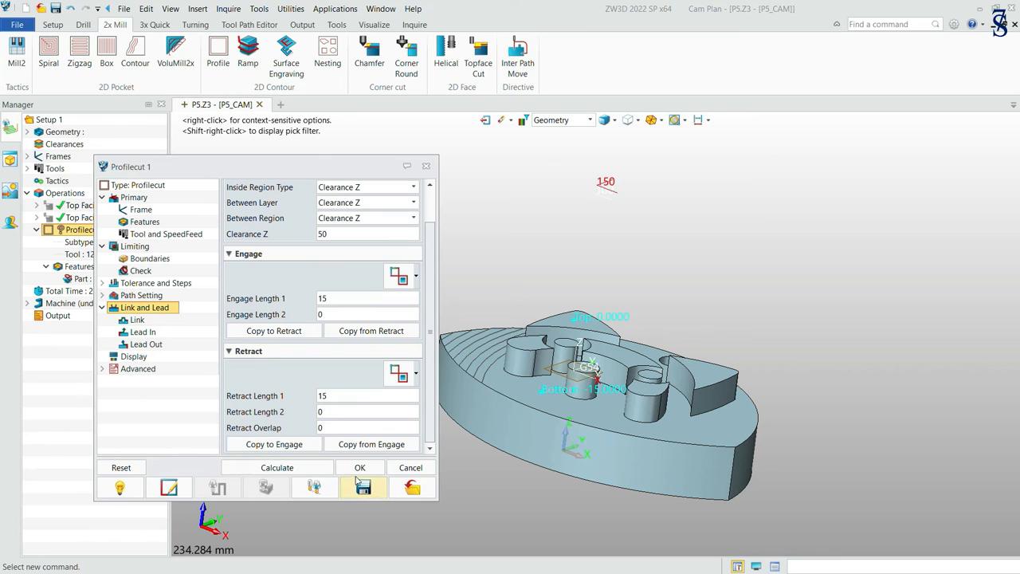
Set the profile cut's cutting path display colour to magenta and calculate the toolpath.
{"action": "left_click", "coordinate": [133, 357]}
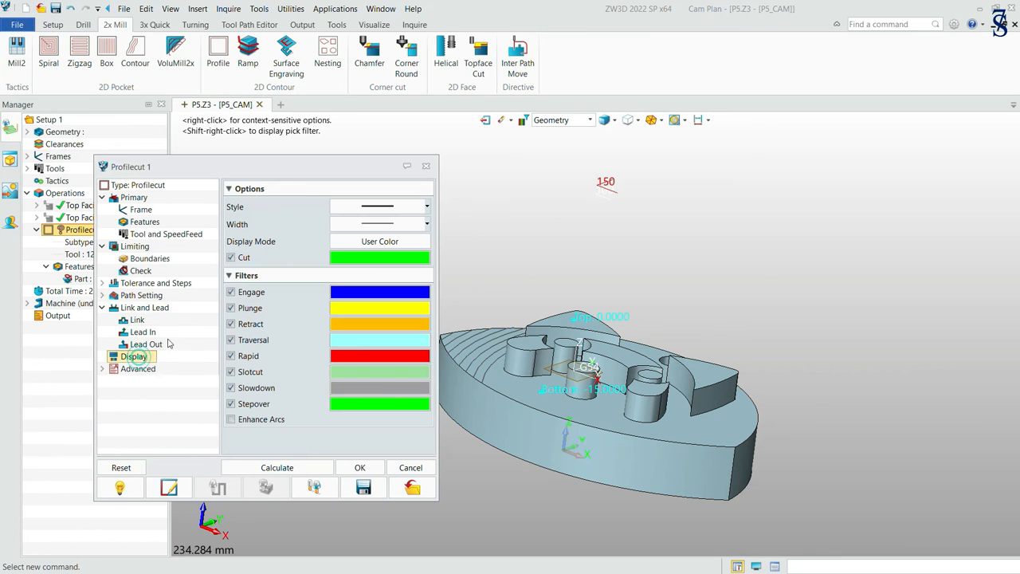
{"action": "left_click", "coordinate": [401, 258]}
{"action": "left_click", "coordinate": [483, 273]}
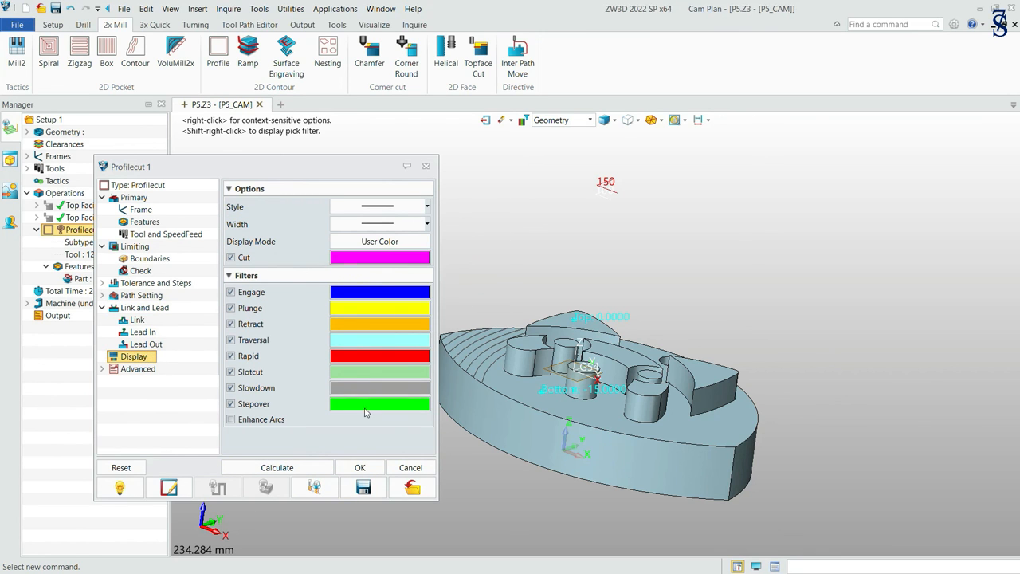
{"action": "left_click", "coordinate": [276, 470]}
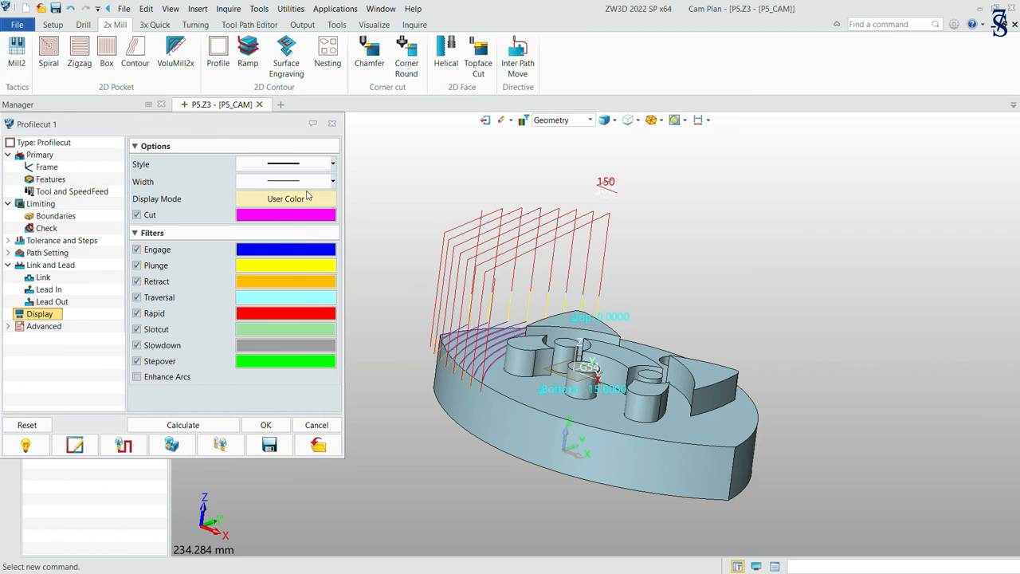
Verify the profile cut's toolpath relative to frame G54, check the tool's Z depth partway along it, and accept the operation.
{"action": "left_click", "coordinate": [124, 445]}
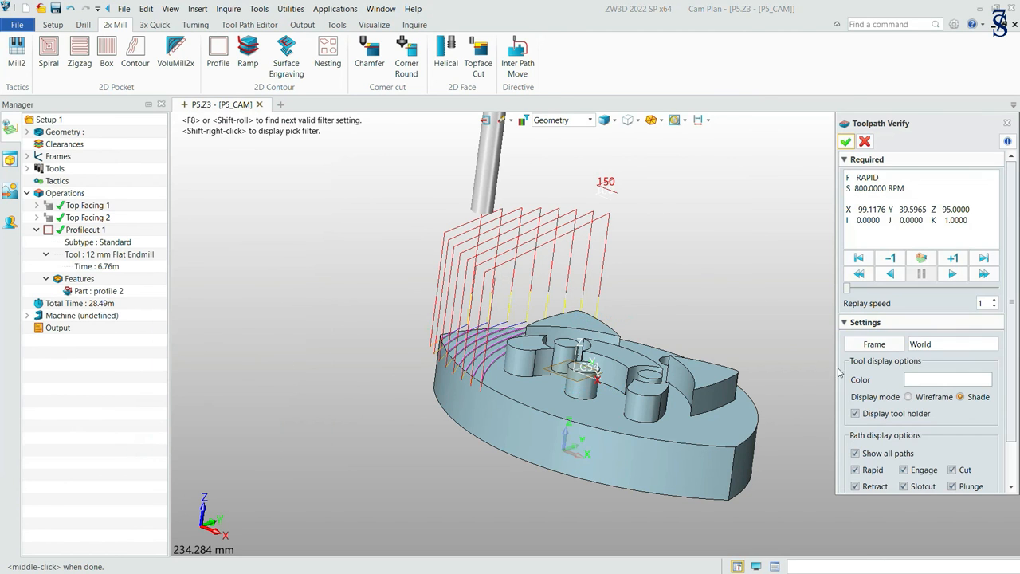
{"action": "left_click", "coordinate": [877, 345]}
{"action": "left_click", "coordinate": [917, 424]}
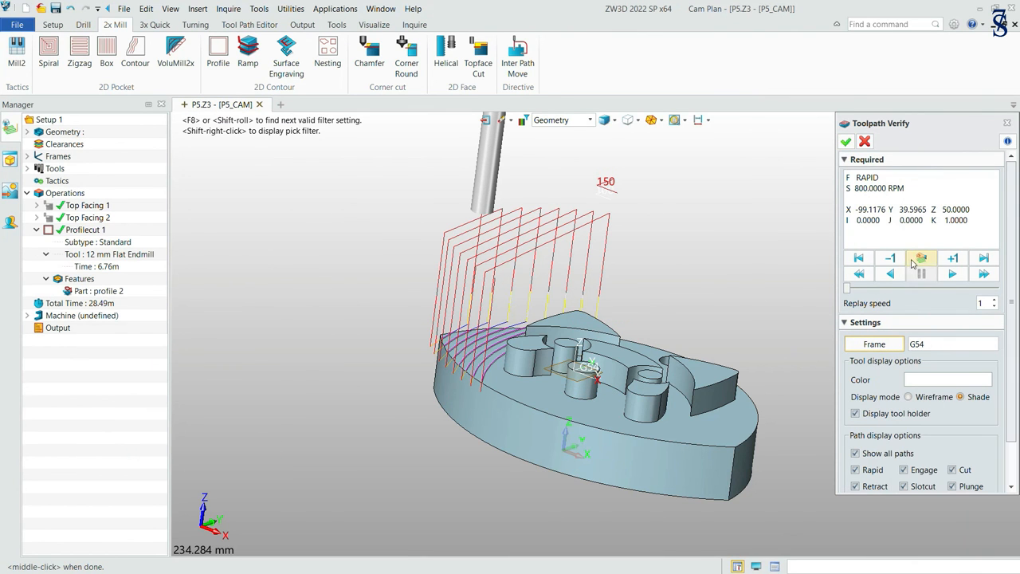
{"action": "left_click_drag", "start_coordinate": [850, 293], "coordinate": [900, 294]}
{"action": "left_click_drag", "start_coordinate": [975, 210], "coordinate": [931, 208]}
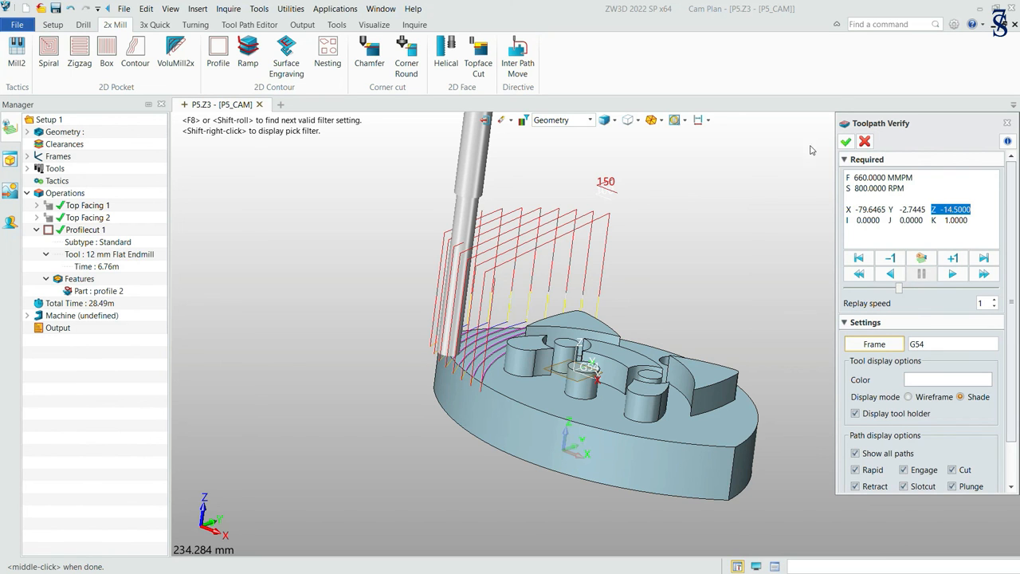
{"action": "left_click", "coordinate": [846, 142]}
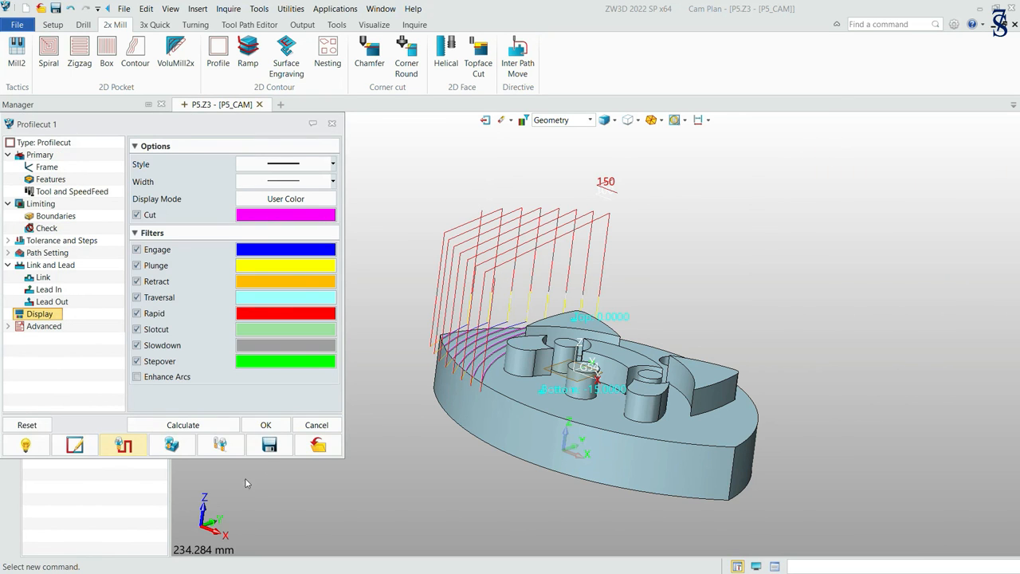
{"action": "left_click", "coordinate": [273, 425]}
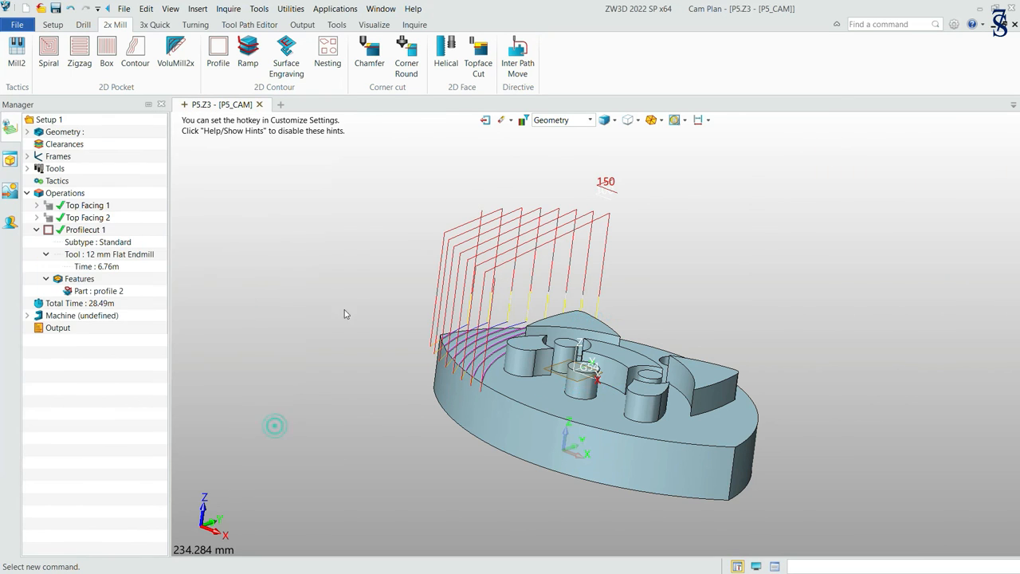
Run a Solid Verify simulation of all operations on the stock with the motion delay at -0.40.
{"action": "right_click", "coordinate": [60, 191]}
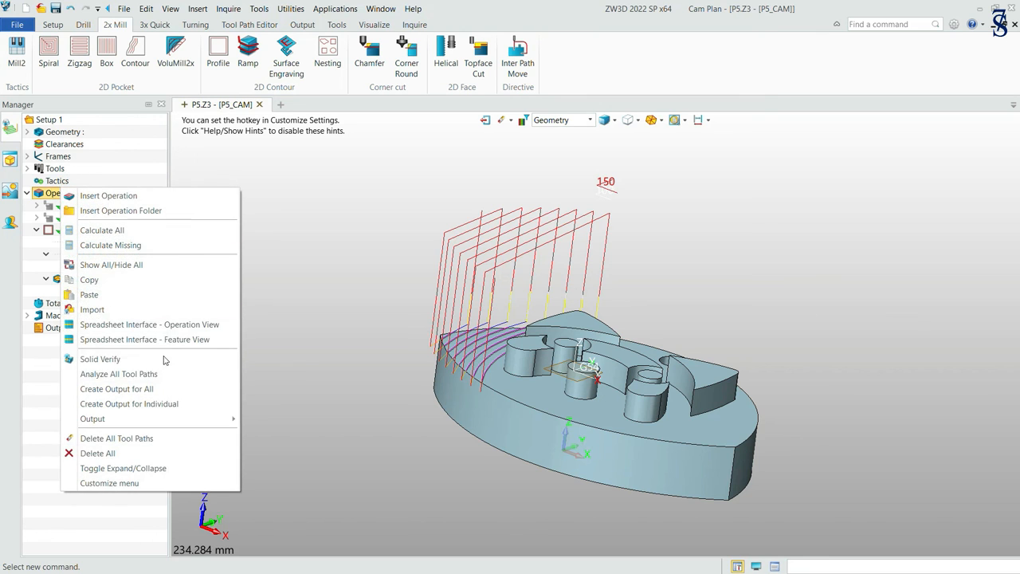
{"action": "left_click", "coordinate": [163, 360]}
{"action": "left_click_drag", "start_coordinate": [104, 409], "coordinate": [79, 405]}
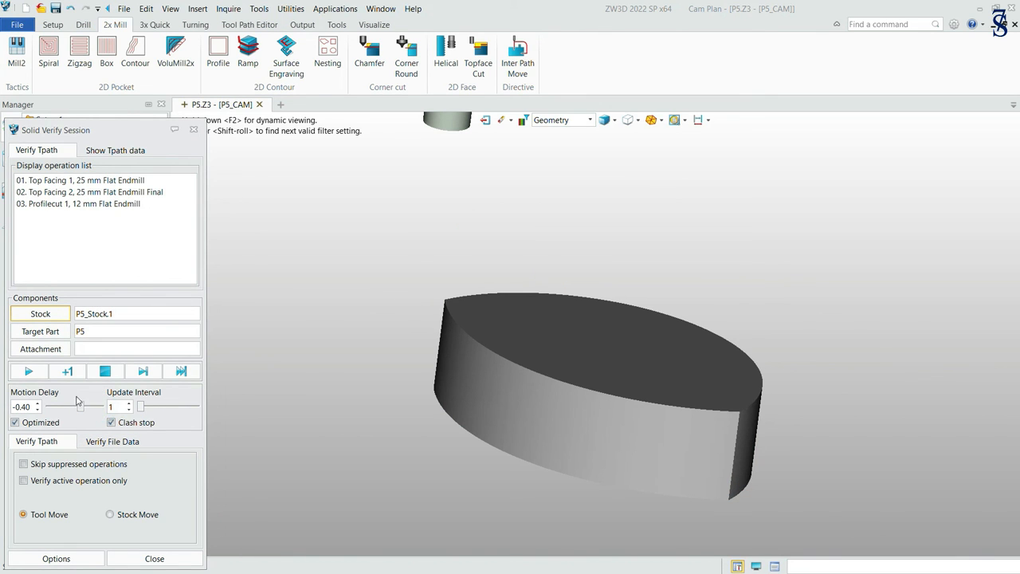
{"action": "left_click", "coordinate": [30, 370]}
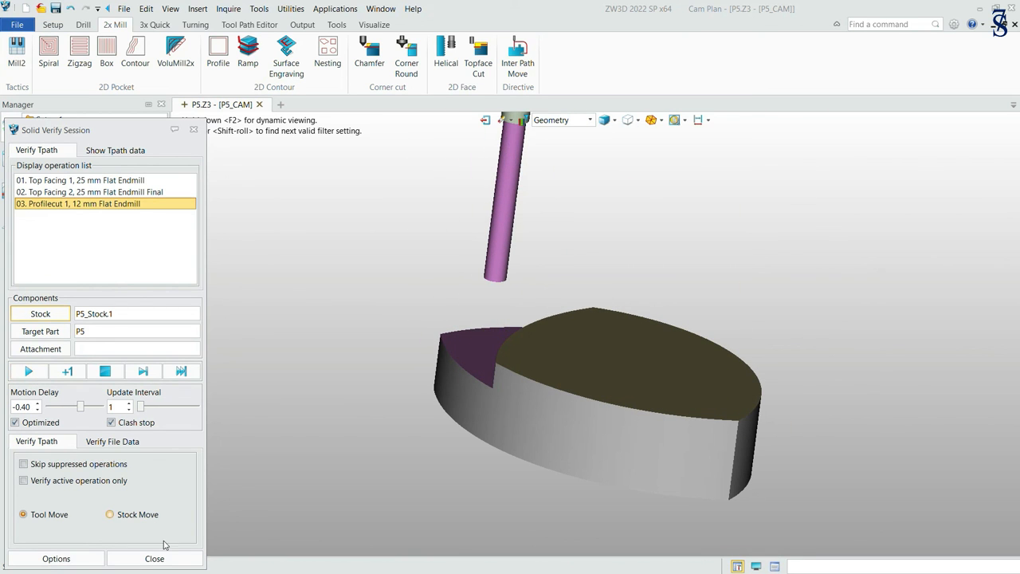
Run the Visual analysis on the simulated stock, inspect the remaining material by colour, and close the verify session.
{"action": "left_click", "coordinate": [83, 557]}
{"action": "left_click", "coordinate": [75, 319]}
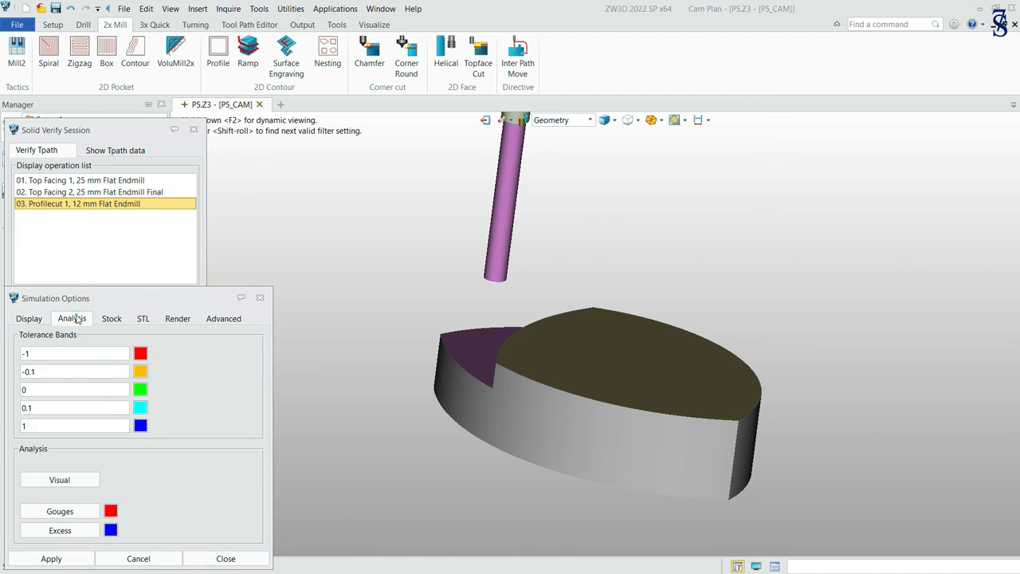
{"action": "left_click", "coordinate": [60, 479]}
{"action": "right_click_drag", "start_coordinate": [628, 269], "coordinate": [648, 309]}
{"action": "scroll", "coordinate": [508, 363], "scroll_direction": "up", "scroll_amount": 5}
{"action": "right_click_drag", "start_coordinate": [761, 338], "coordinate": [754, 313]}
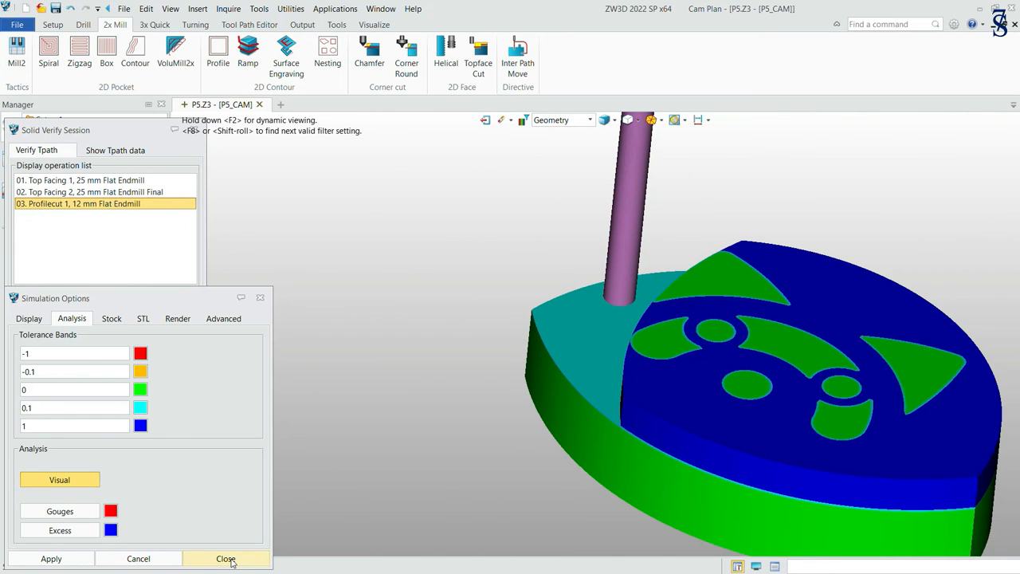
{"action": "left_click", "coordinate": [226, 559]}
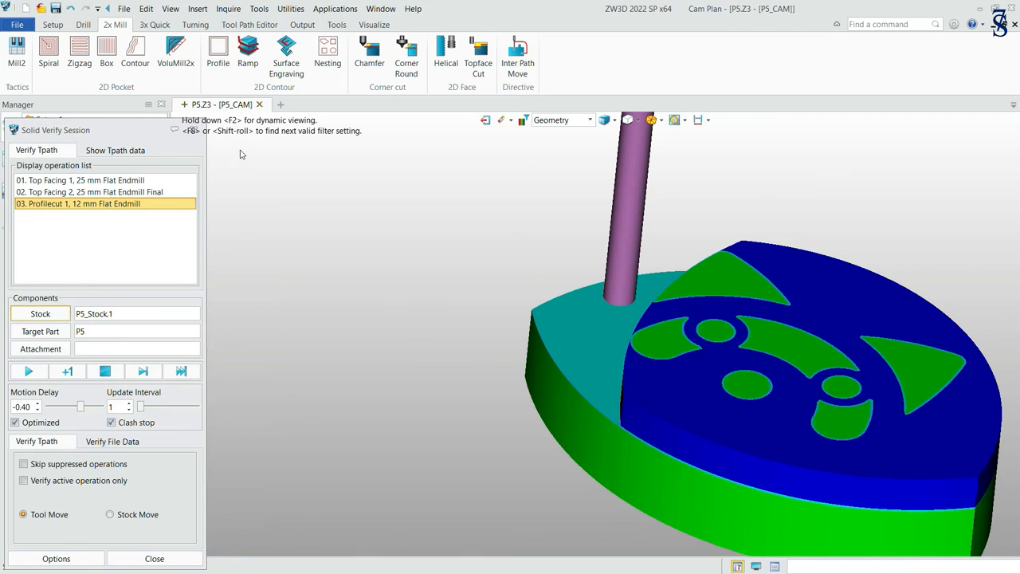
{"action": "left_click", "coordinate": [194, 130]}
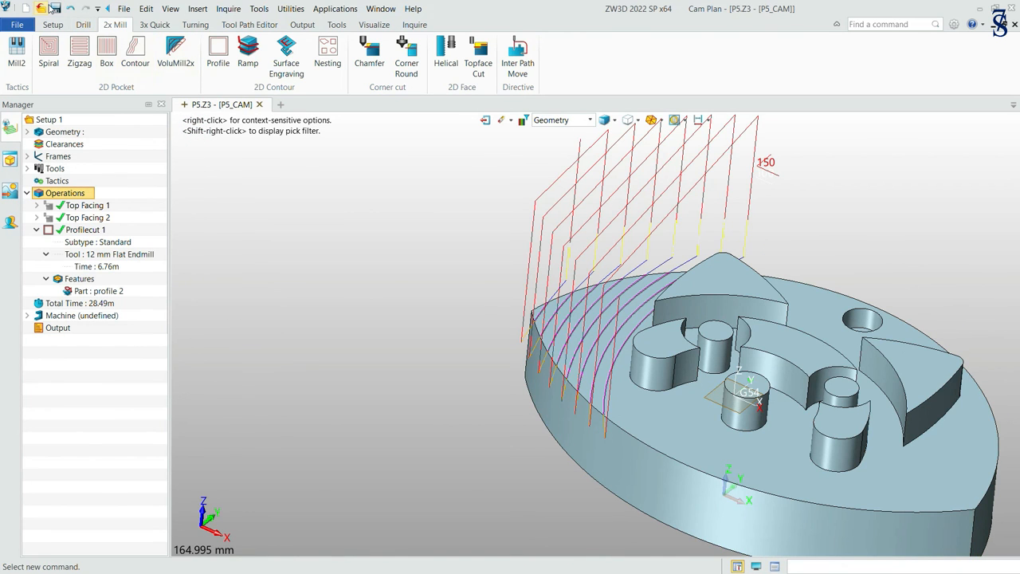